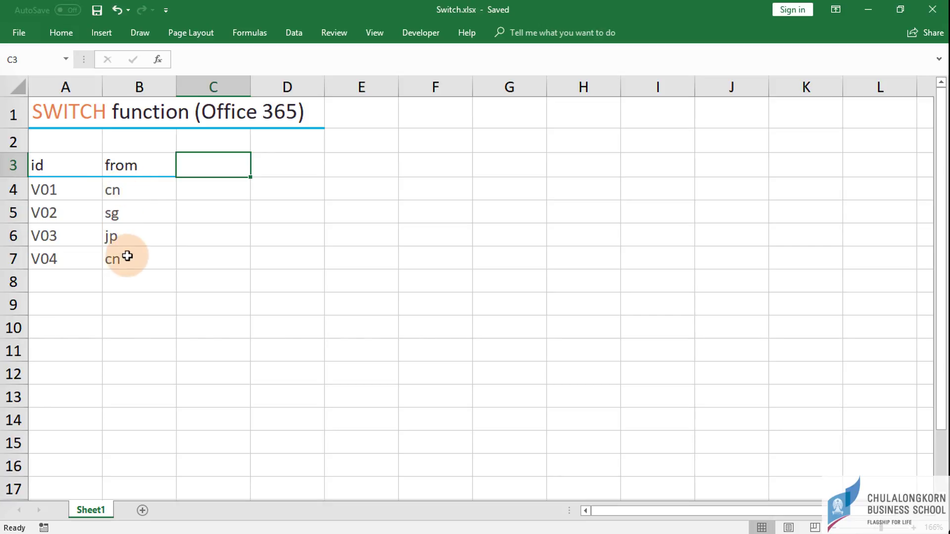
Step: Enter =SWITCH(B4,"cn","China","jp","Japan","sg","Singapore","others") in C4, then select C4:C7
left_click(125, 191)
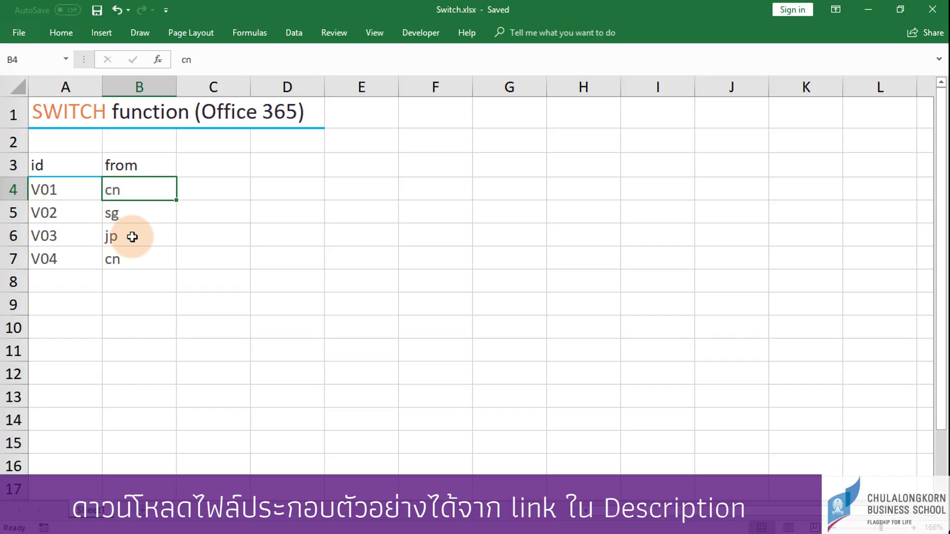
left_click(218, 188)
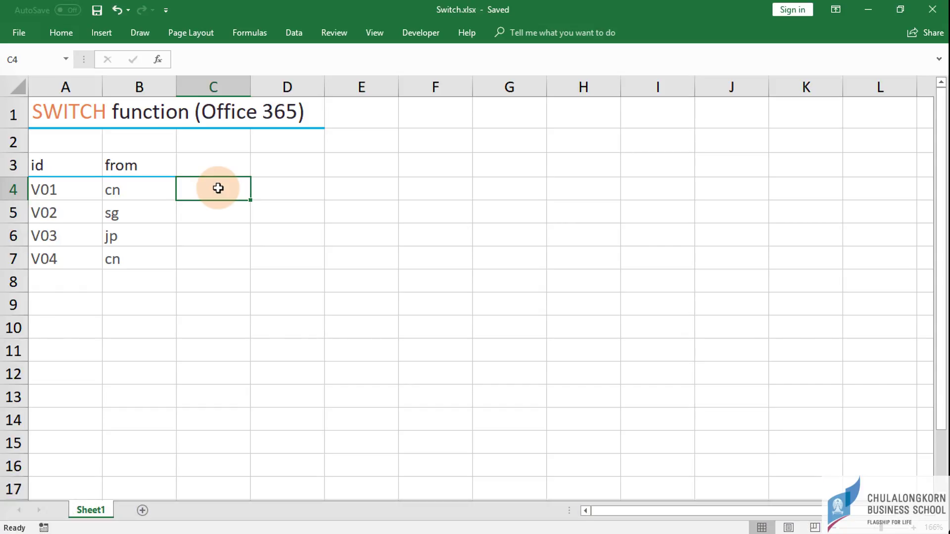
key("Right")
left_click(218, 188)
type("=switch")
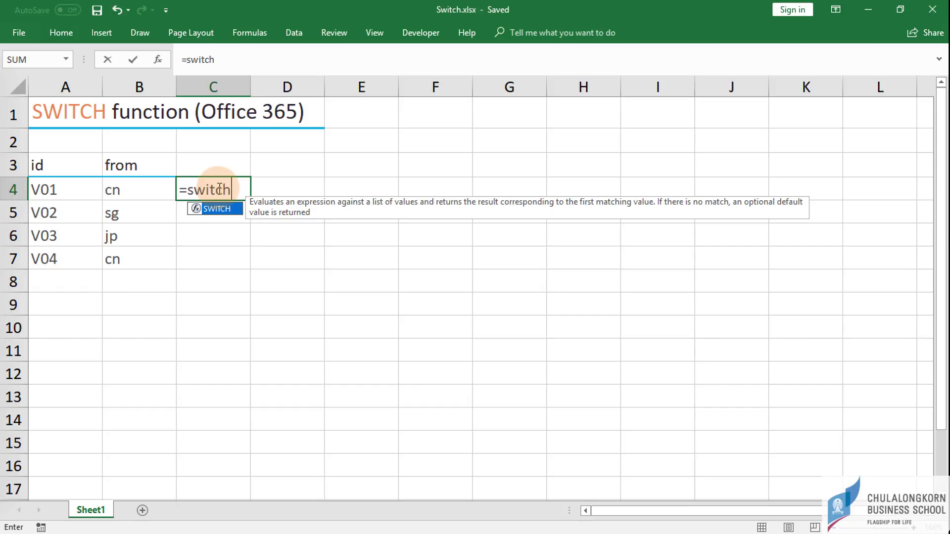
type("(")
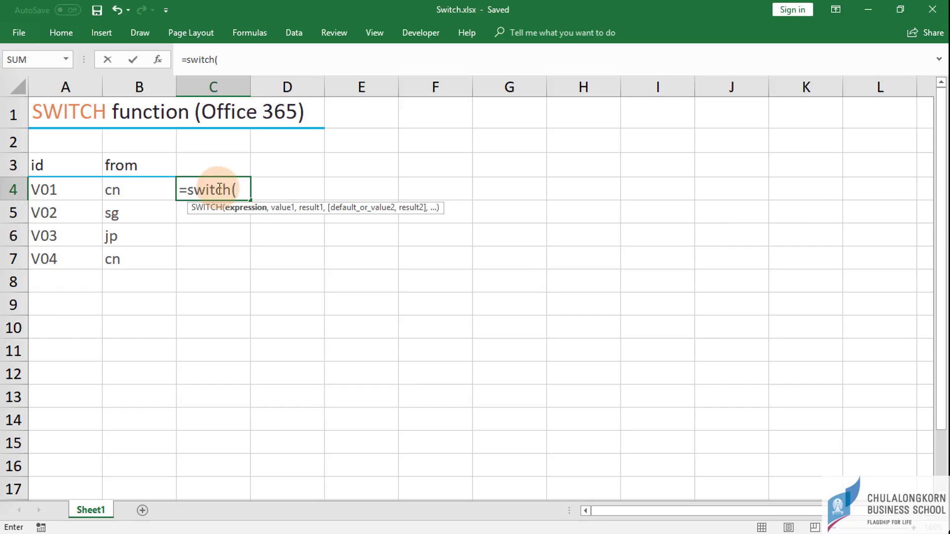
left_click(129, 185)
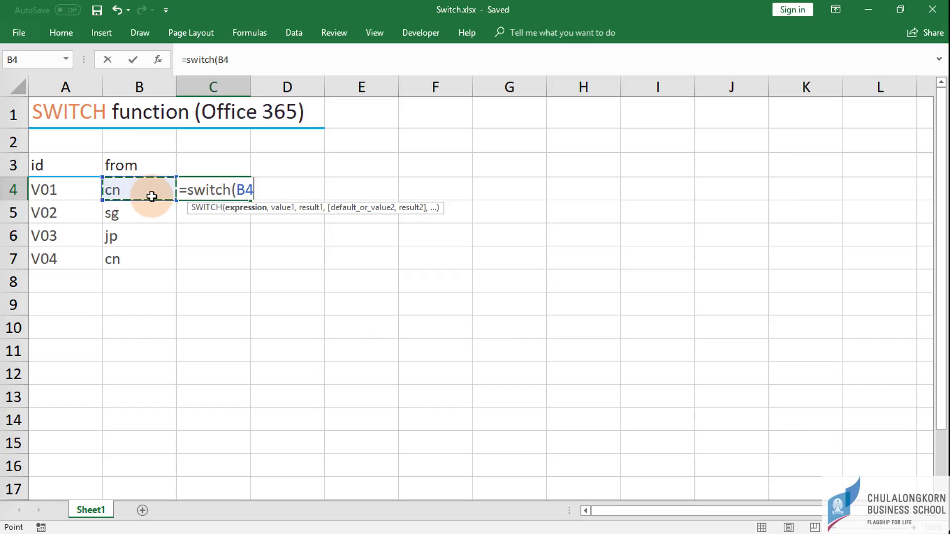
type(",\"cn\",\"")
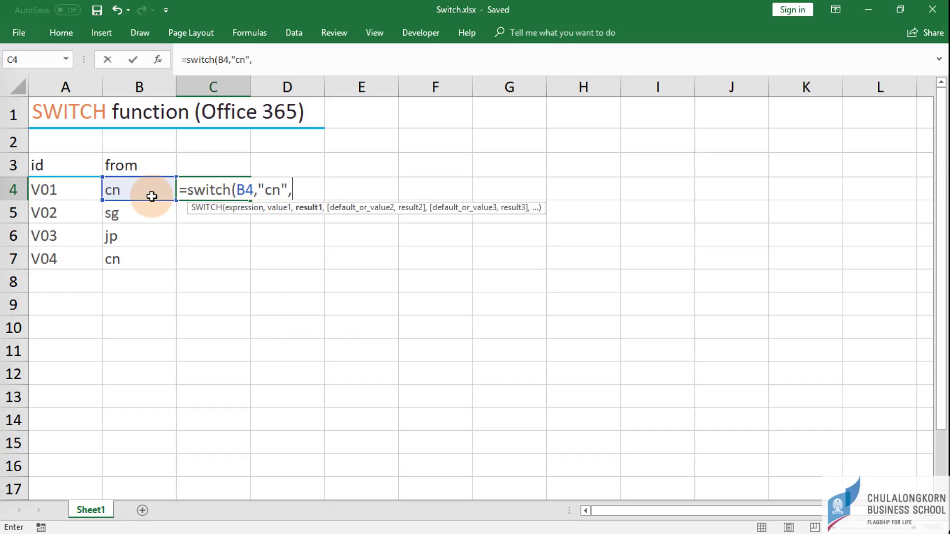
type("China\",\"j")
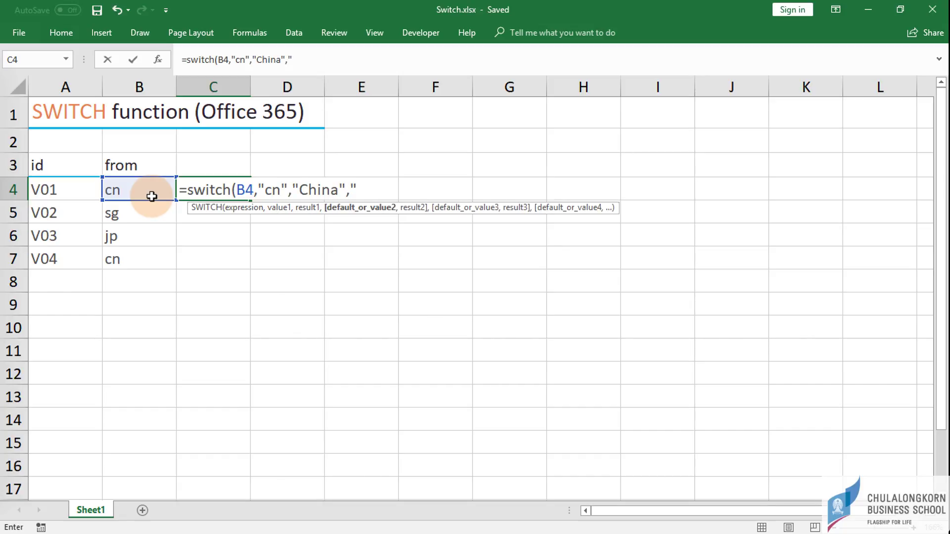
type("p")
key("BackSpace")
type("jp\",\"Japan\",\"sg\",\"Singapore\"")
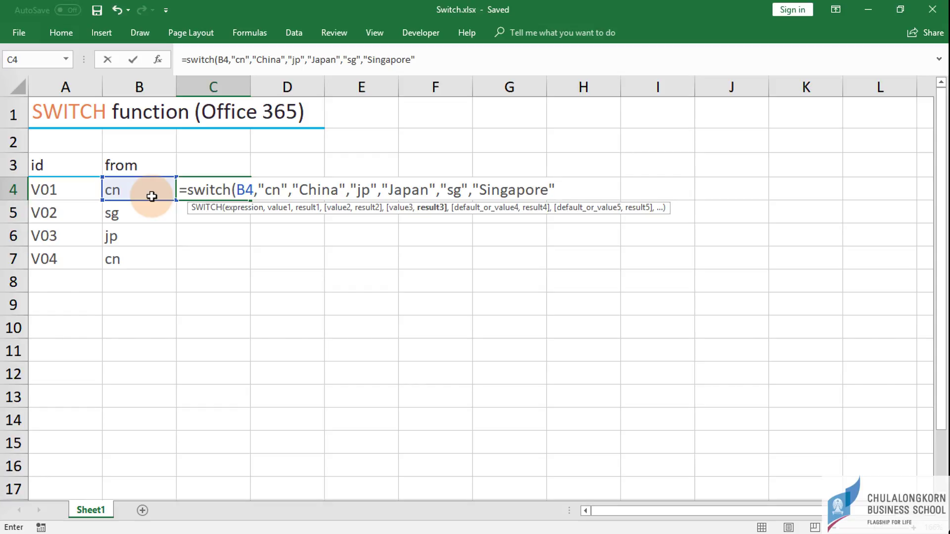
type(",\"others")
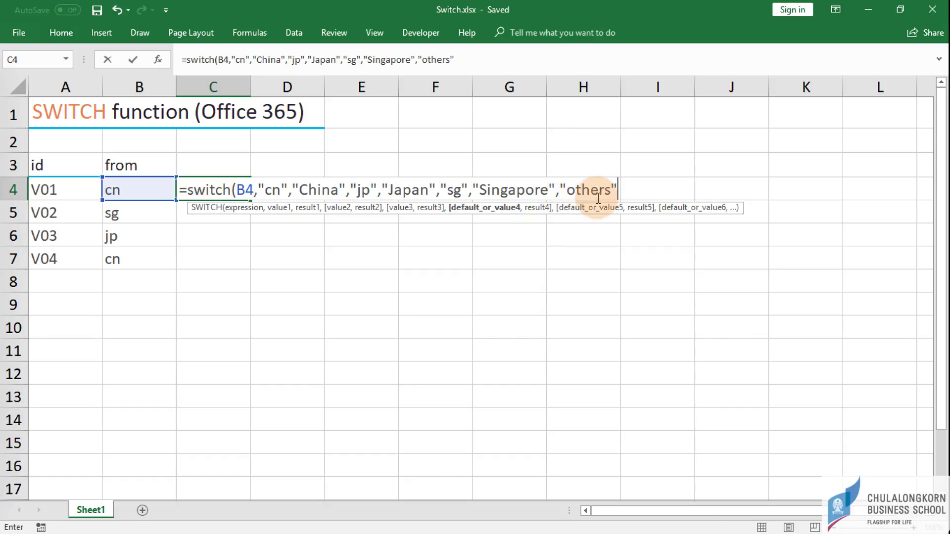
type(")")
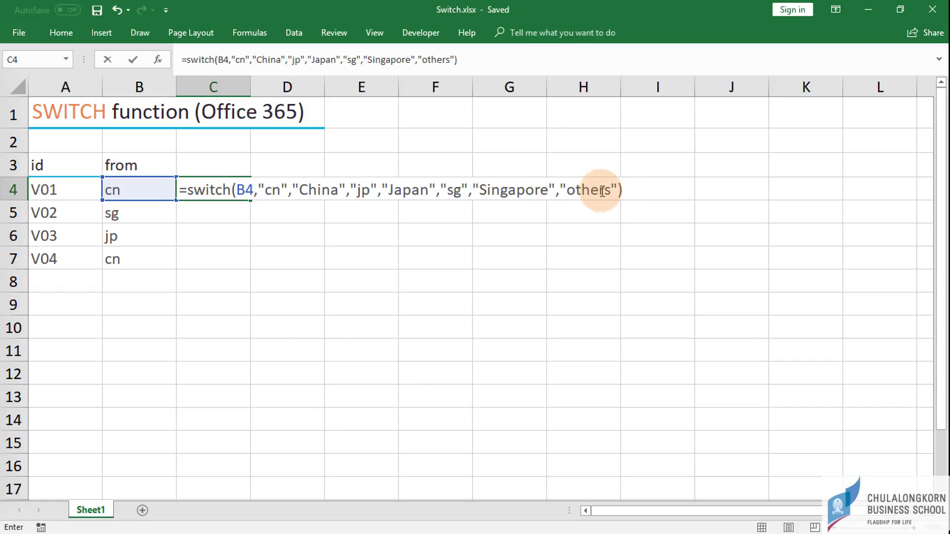
key("Return")
left_click(219, 191)
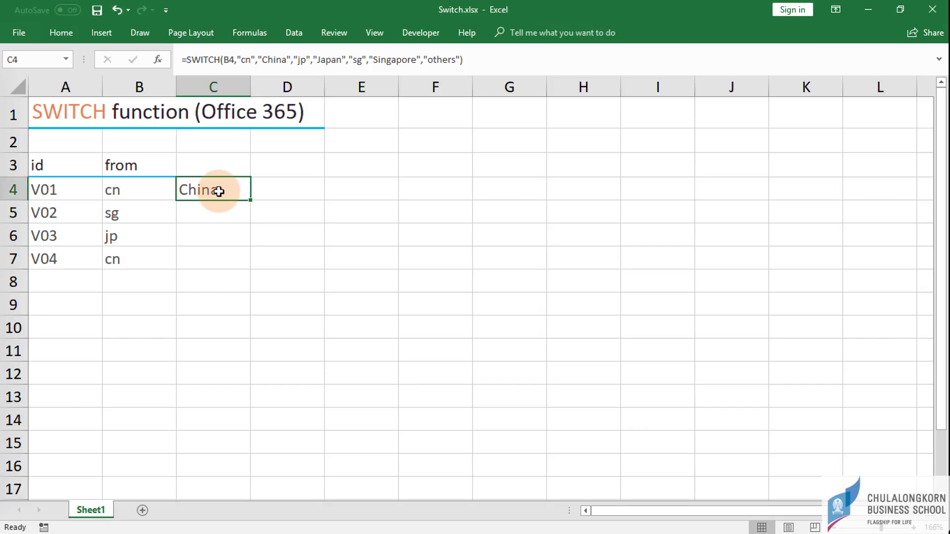
key("shift+Down")
key("shift+Down")
key("shift+Down")
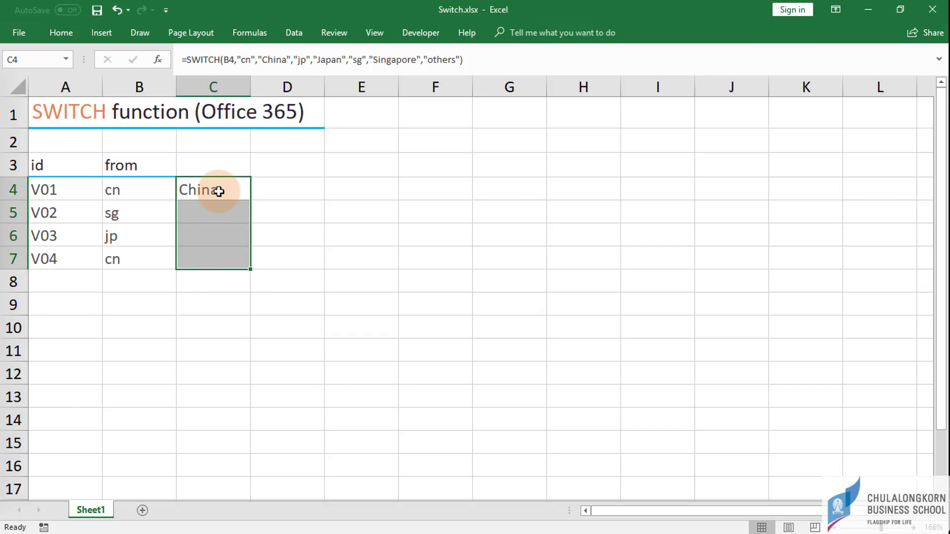
Step: Fill the C4 formula down to C7, change B7 to kr, and confirm C7 shows others
key("ctrl+d")
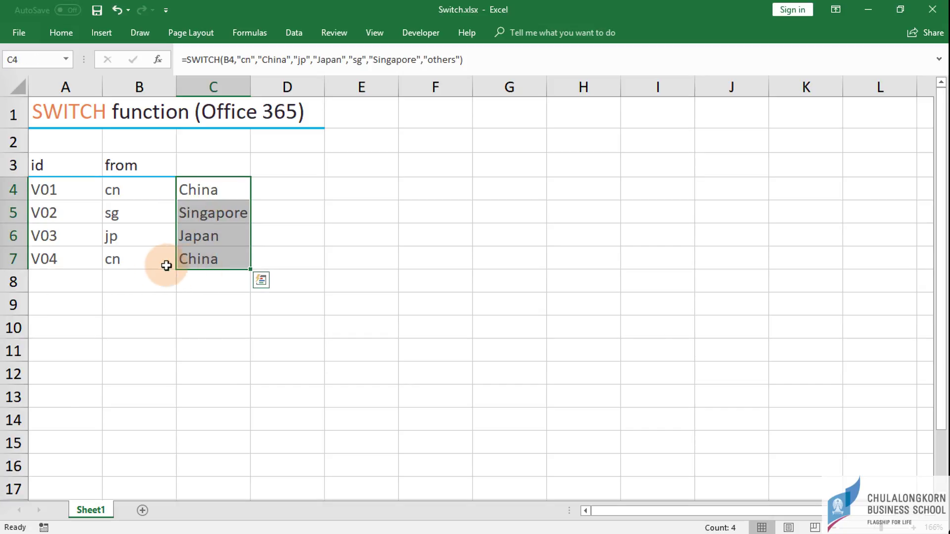
left_click(130, 261)
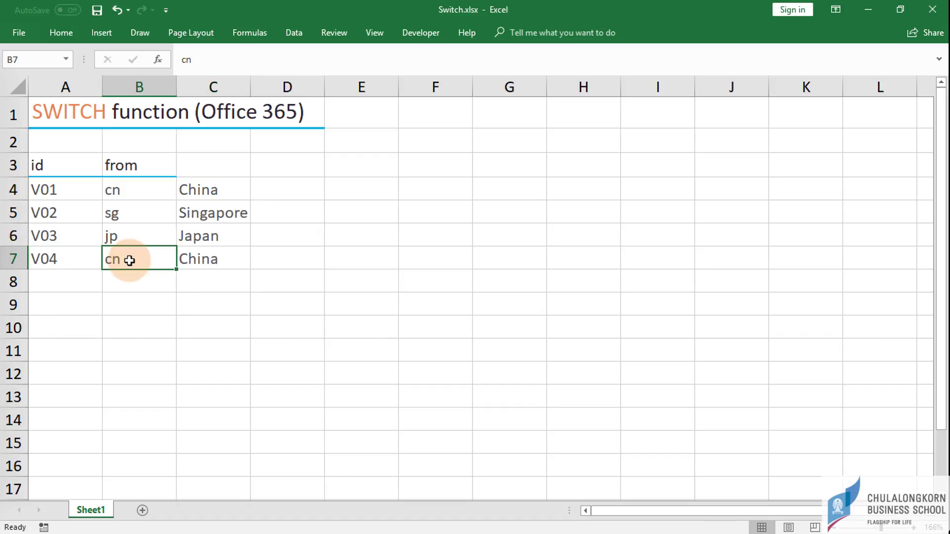
type("kr")
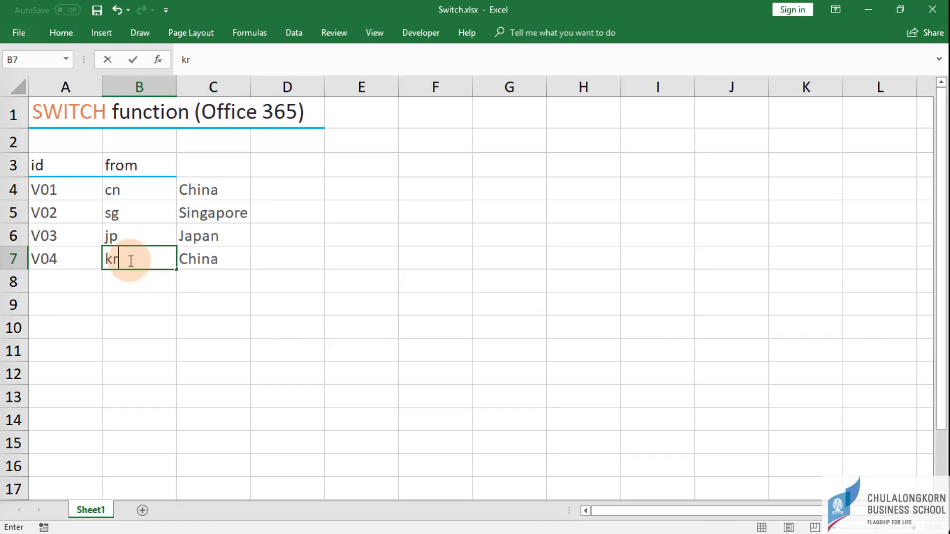
key("Return")
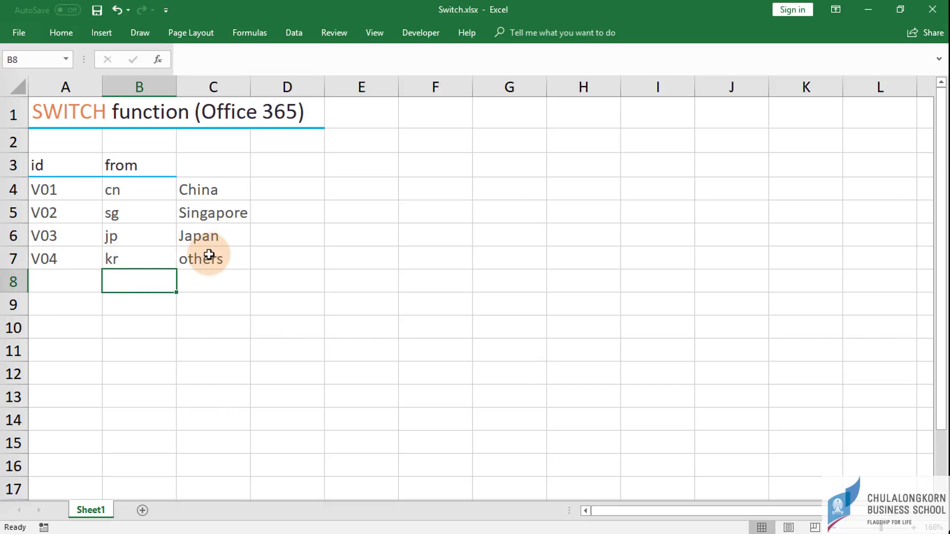
left_click(210, 255)
key("F2")
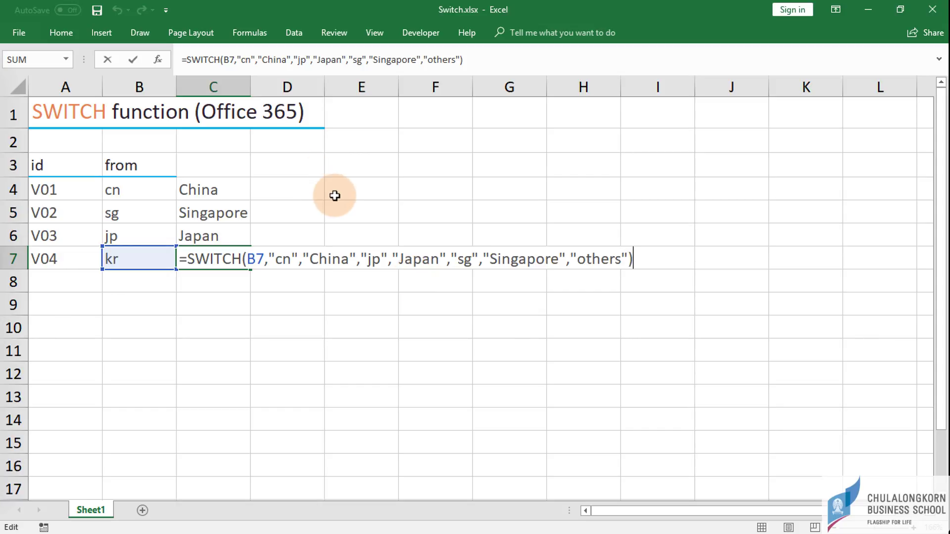
key("Return")
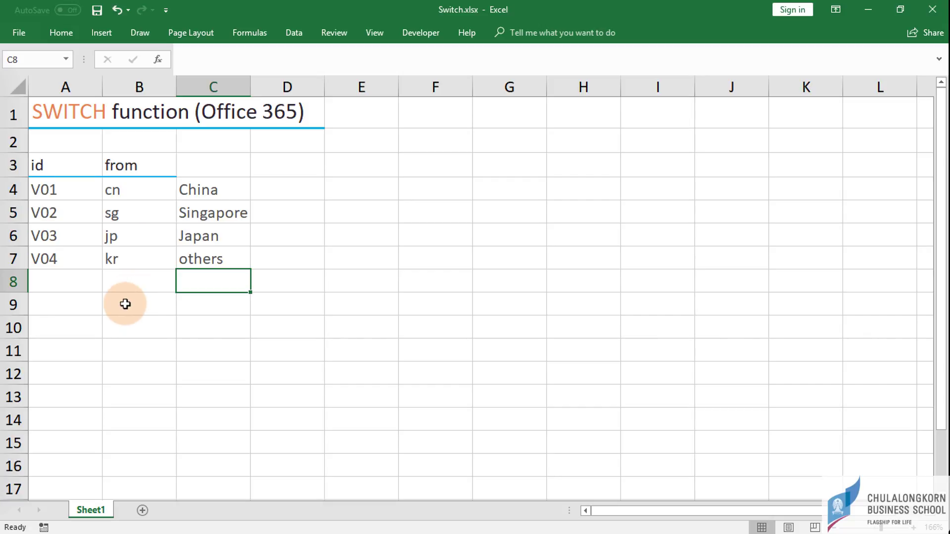
Step: Enter the department numbers 1, 2, 3, 4 in F4:F7
left_click(436, 190)
type("1")
key("Return")
type("2")
key("Return")
type("3")
key("Return")
type("4")
Step: Enter the department names Acct, Fin, Mkt and HR in G4:G7
left_click(436, 190)
key("Right")
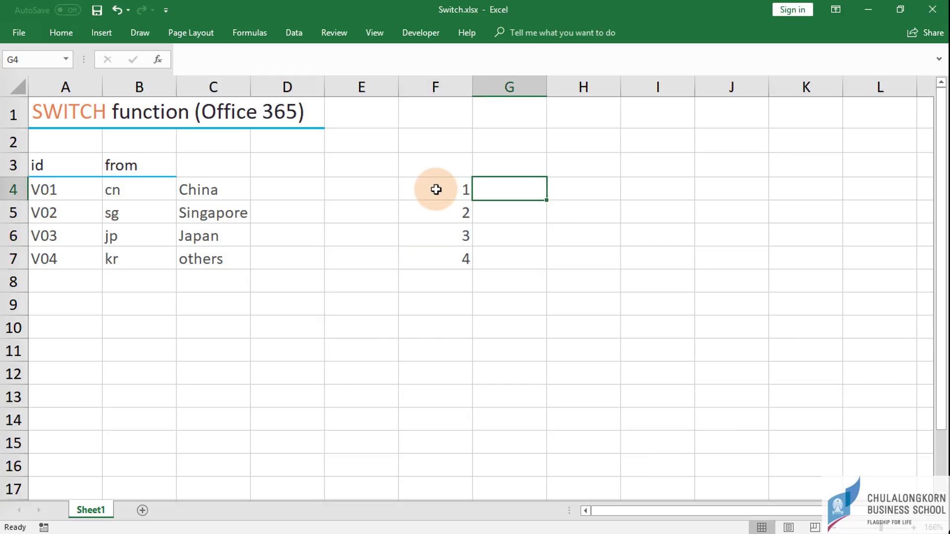
type("Acct")
key("Return")
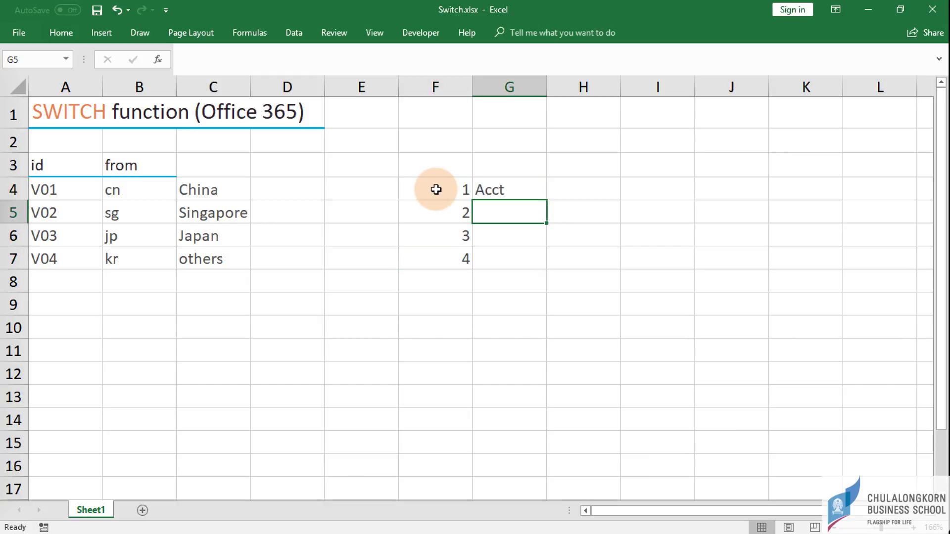
type("Fin")
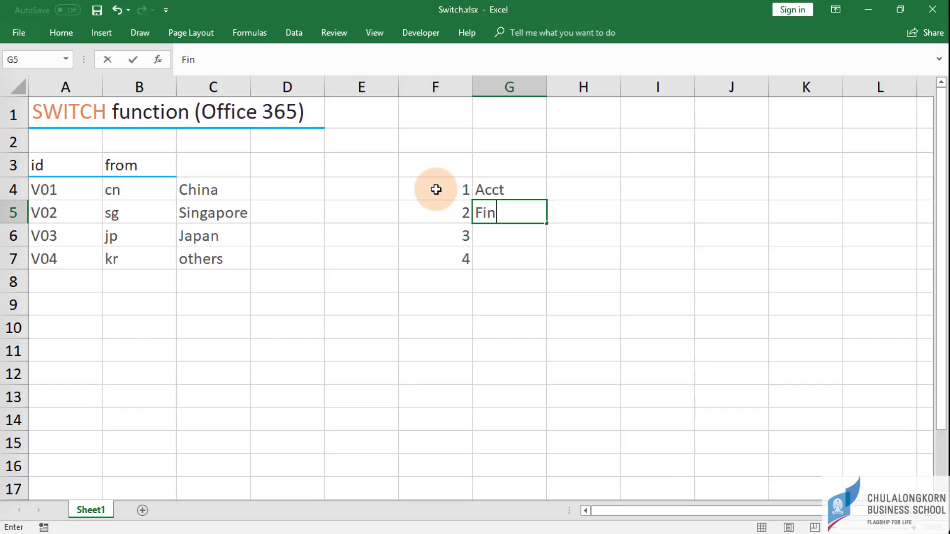
key("Return")
type("Mkt")
key("Return")
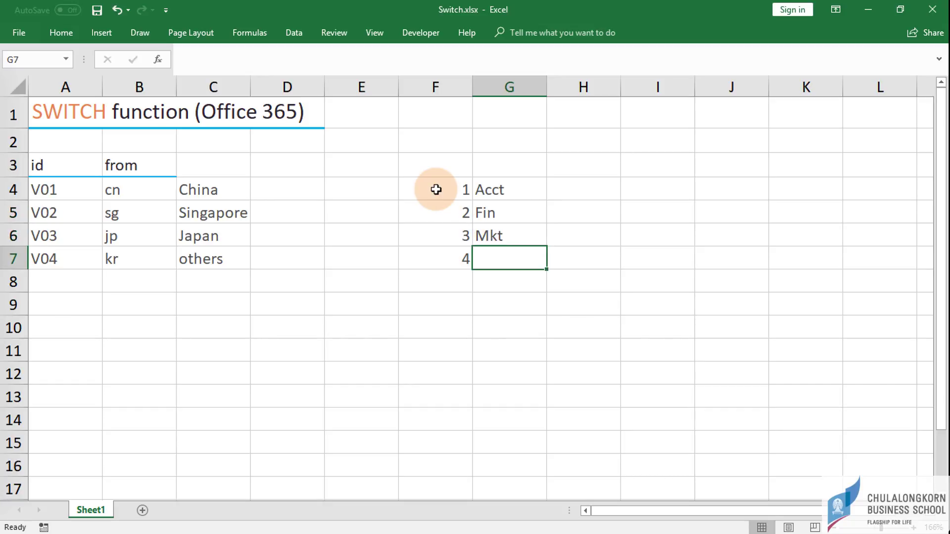
type("HR")
key("Return")
key("Up")
key("Up")
key("Up")
key("Up")
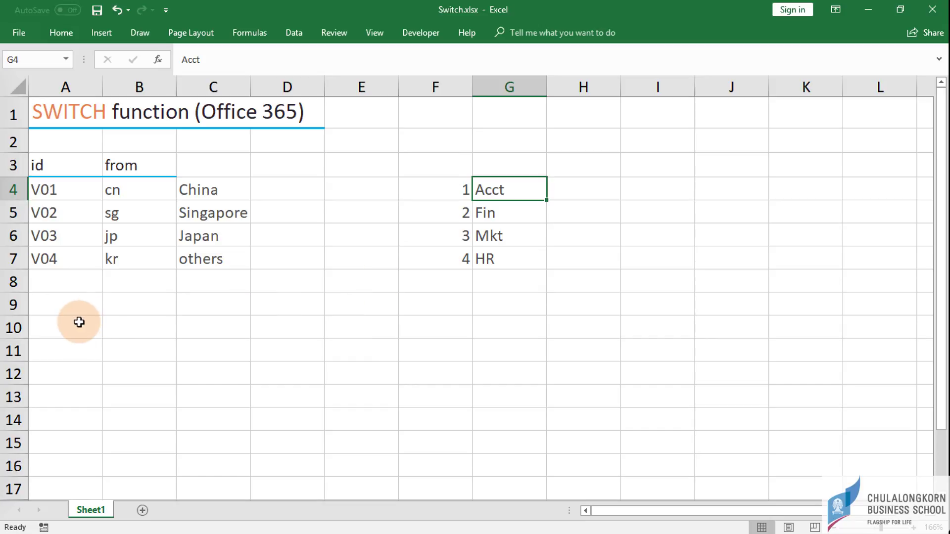
Step: Add headers EmpId and Dept in A10:B10 with employee ids E01 and E02 below
left_click(79, 322)
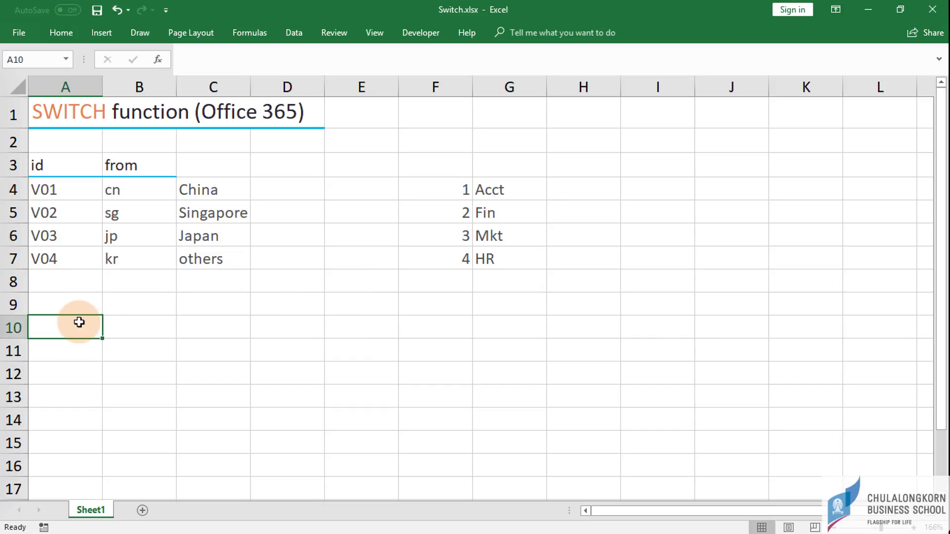
type("EmpId")
key("Tab")
type("Dept")
key("Return")
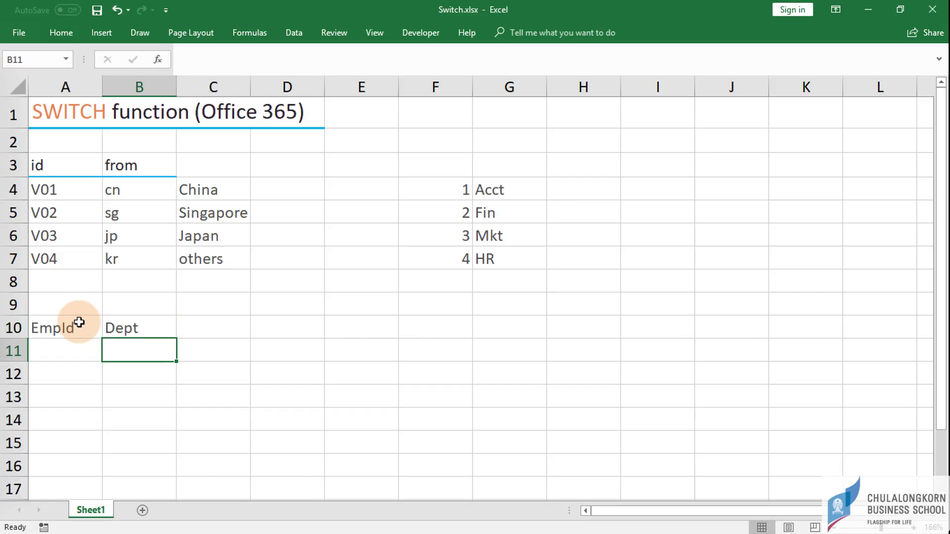
type("E01")
key("Return")
key("Return")
key("Up")
type("E02")
key("Return")
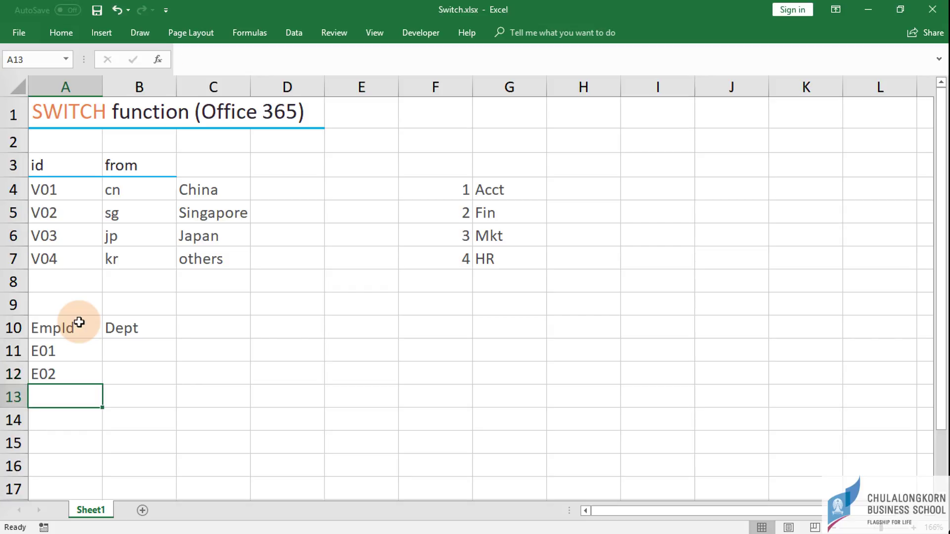
Step: Give E01 department 2 and E02 department 4 in the Dept column
key("Up")
key("Up")
key("Up")
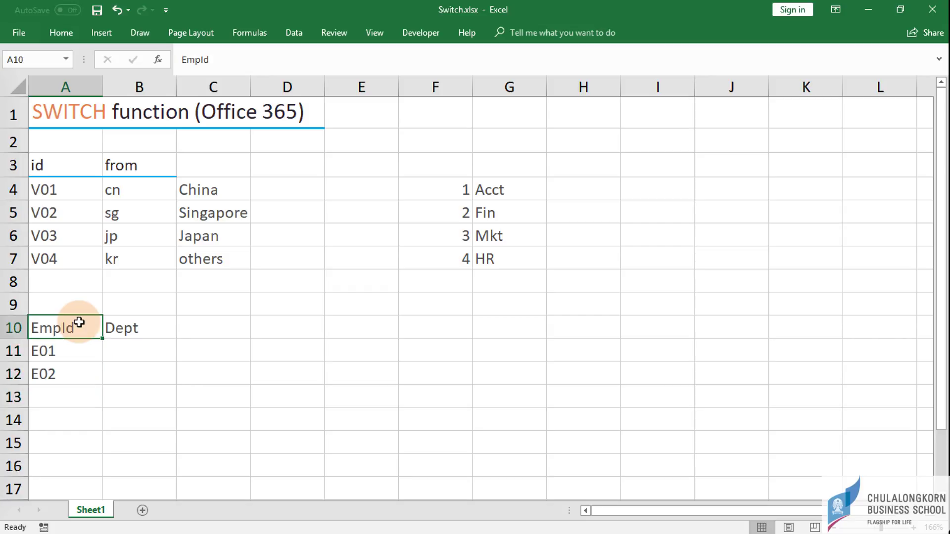
key("Down")
key("Right")
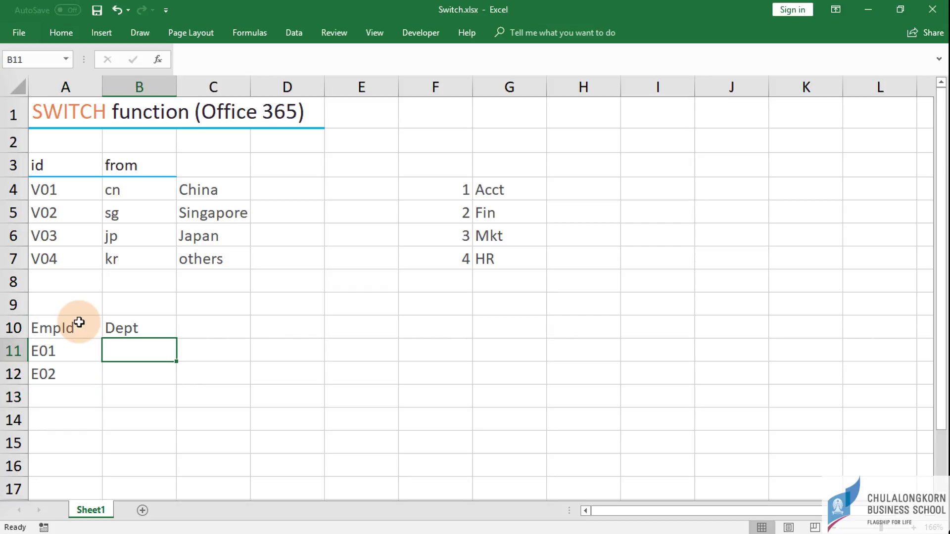
type("2,")
key("BackSpace")
key("Return")
type("4")
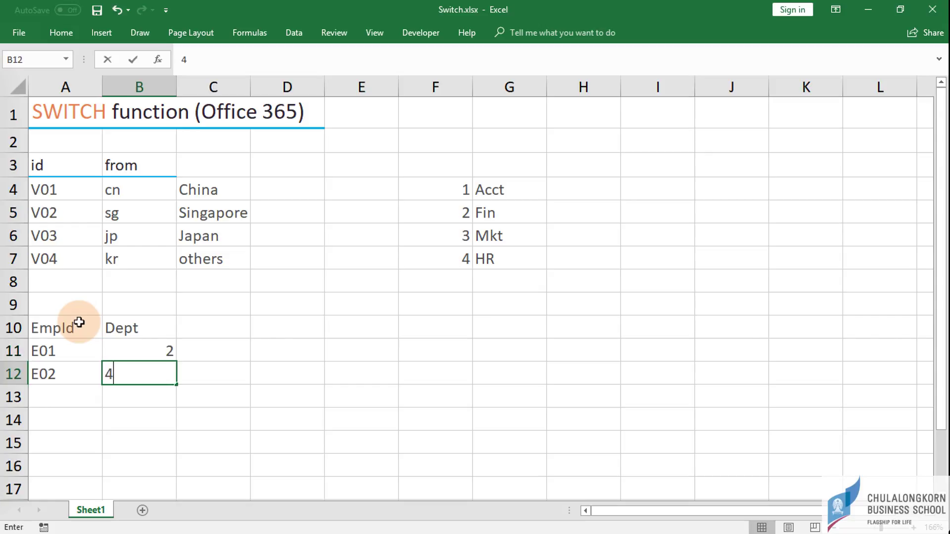
key("Up")
key("Up")
key("Right")
key("Down")
Step: Enter =SWITCH(B11,1,"Acct",2,"Fin",3,"Mkt",4,"HR","others") in C11
type("=sw")
double_click(224, 369)
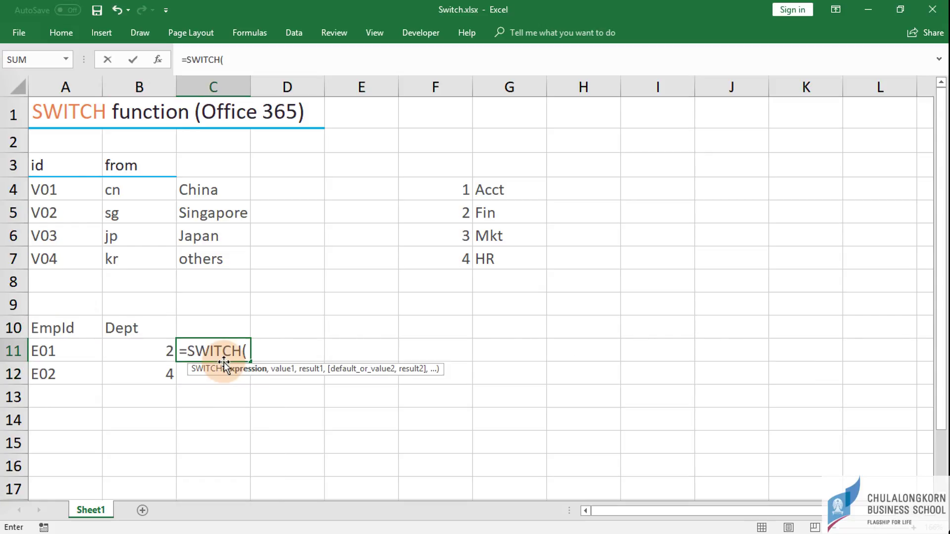
key("Left")
type(",")
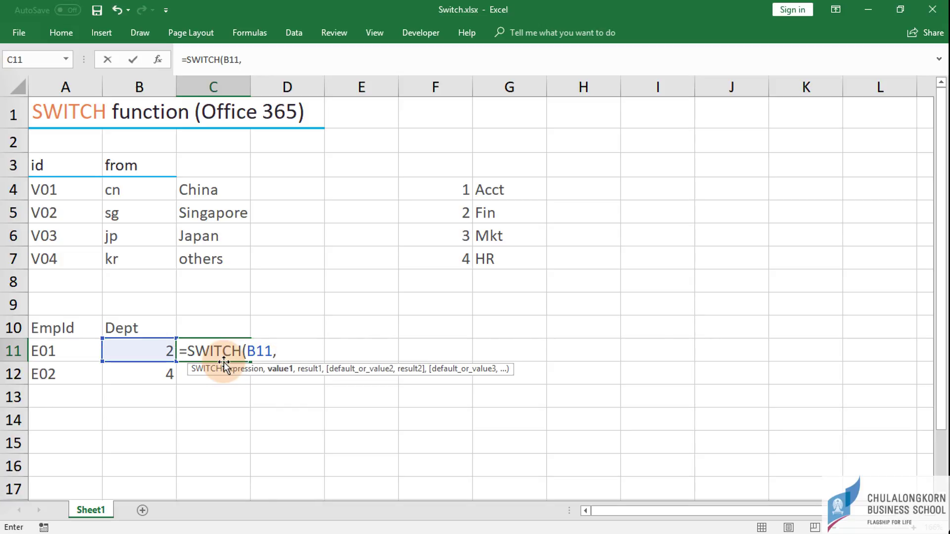
type("1,\"Acct\",2Fin")
key("BackSpace")
key("BackSpace")
key("BackSpace")
key("BackSpace")
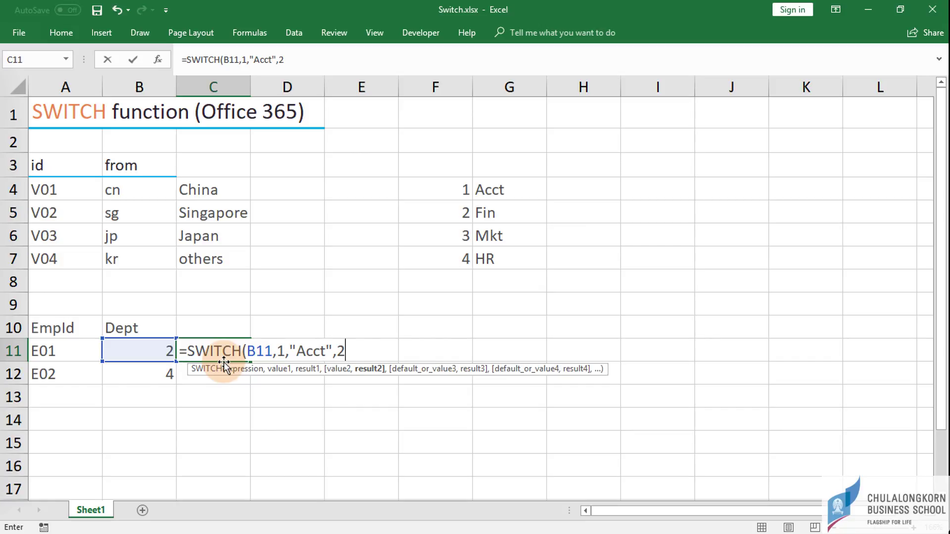
type("Fin'")
type("\",")
type("3")
type("\"")
type(",\"Mkt\",")
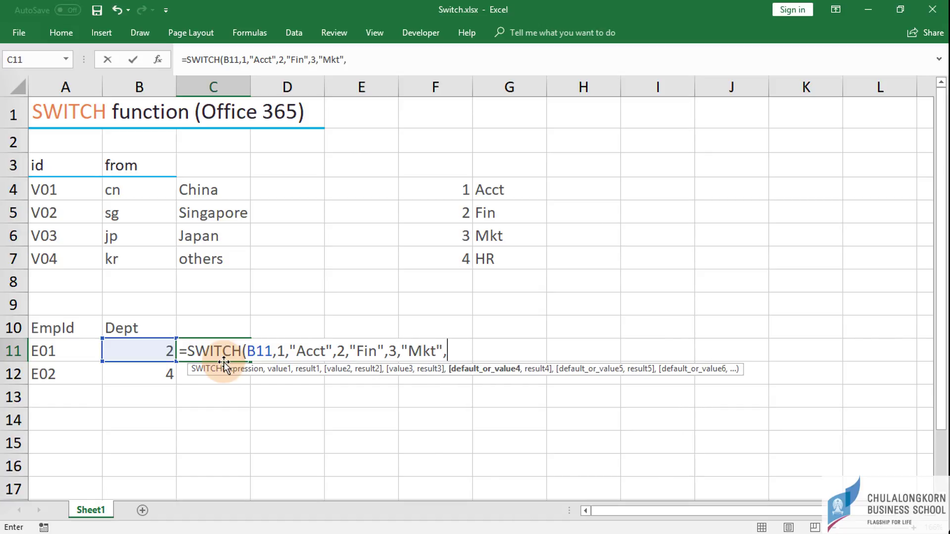
type("4")
type(",\"HR")
type(",\"others")
type(")")
key("Return")
Step: Fill the SWITCH formula down to C12 and change B11 to 1 so C11 shows Acct
left_click_drag(224, 360, 223, 364)
key("ctrl+d")
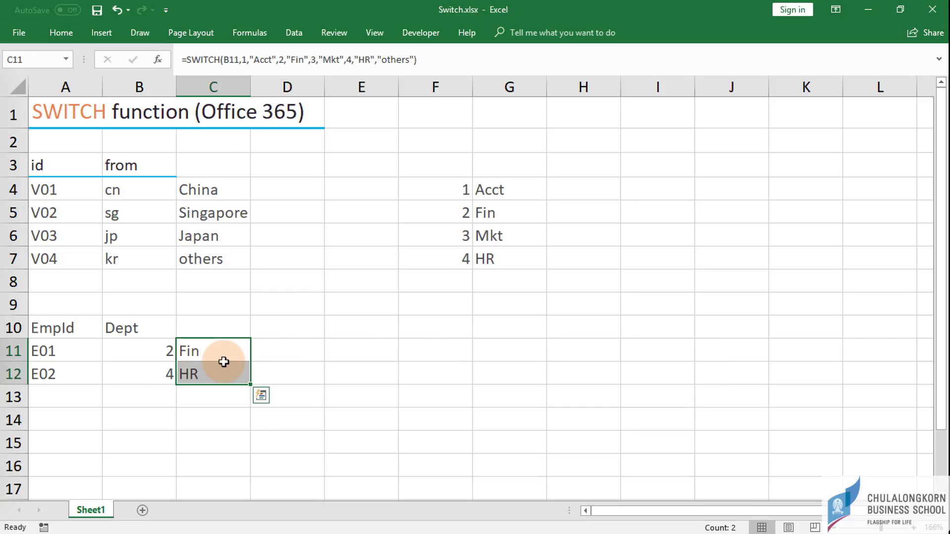
key("Left")
key("Right")
key("Left")
type("1")
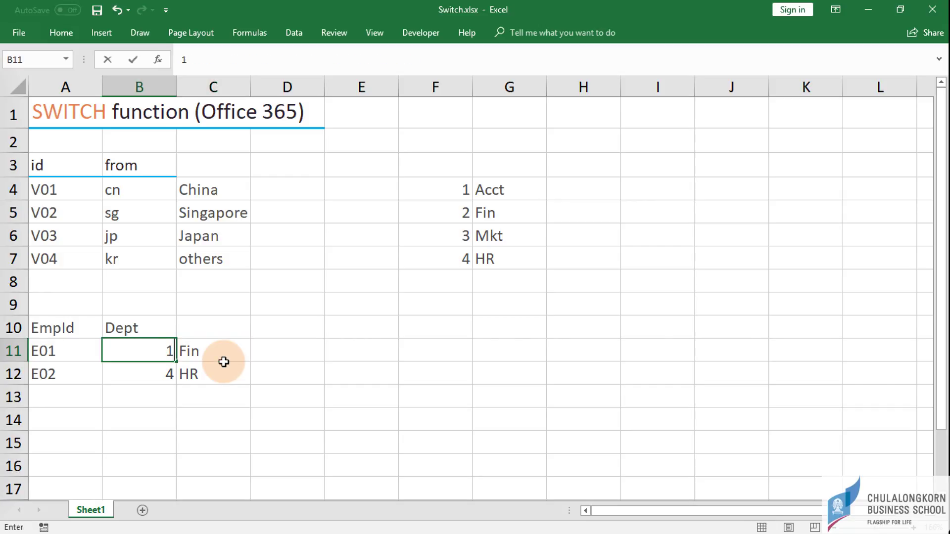
key("Return")
left_click(195, 357)
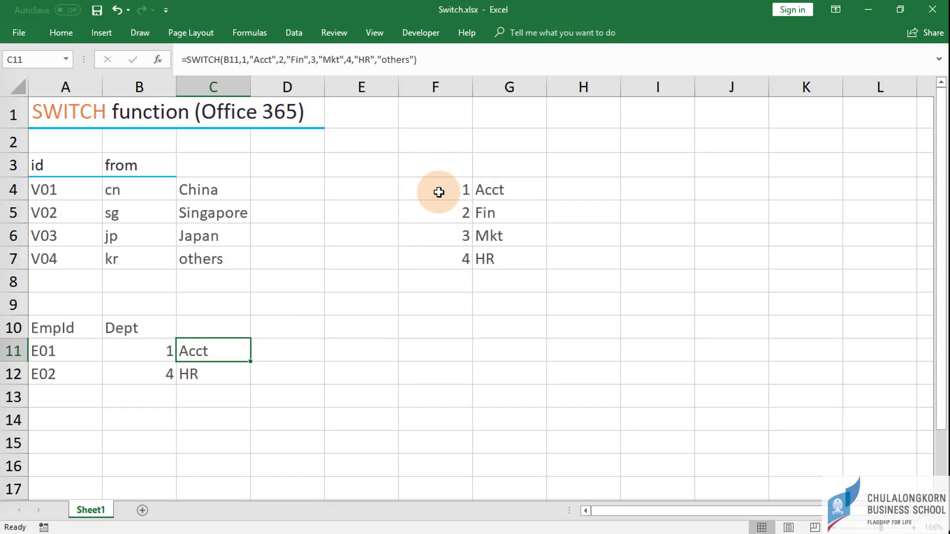
Step: Enter =CHOOSE(B11,"Acct","Fin","Mkt","HR") in D11
left_click(288, 348)
type("=choo")
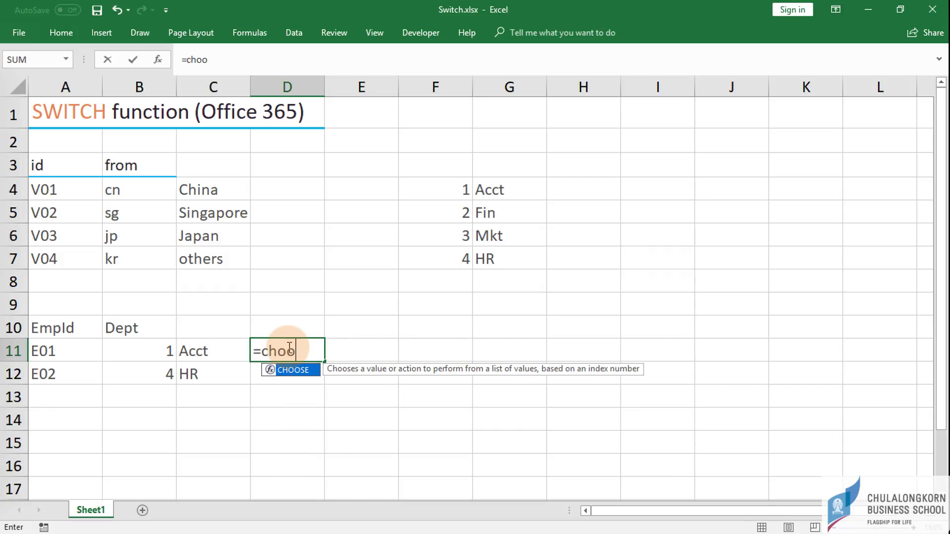
type("se")
key("Left")
key("Left")
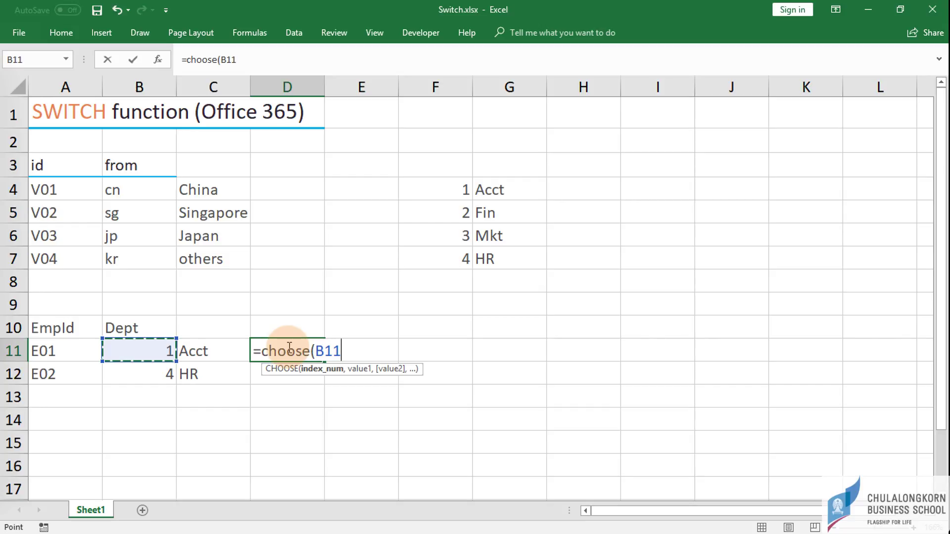
type(",")
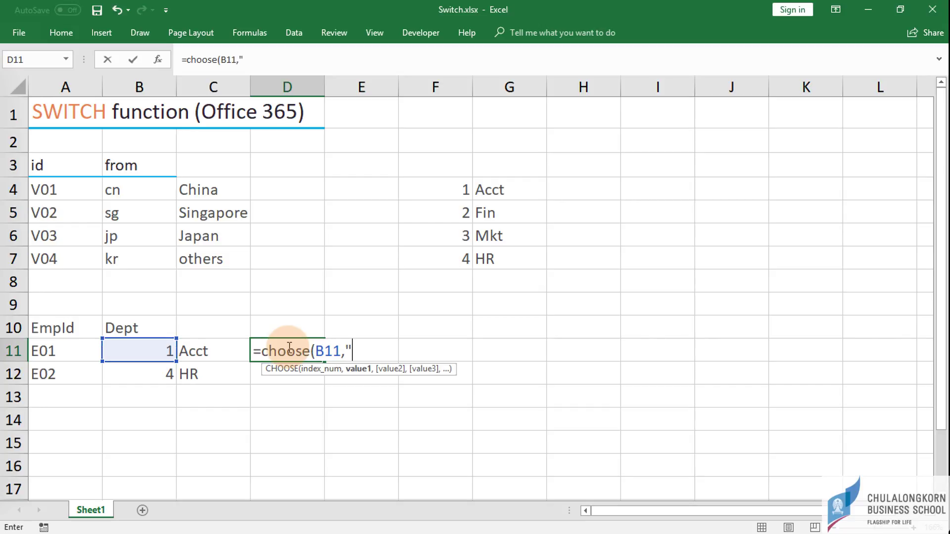
type("\"")
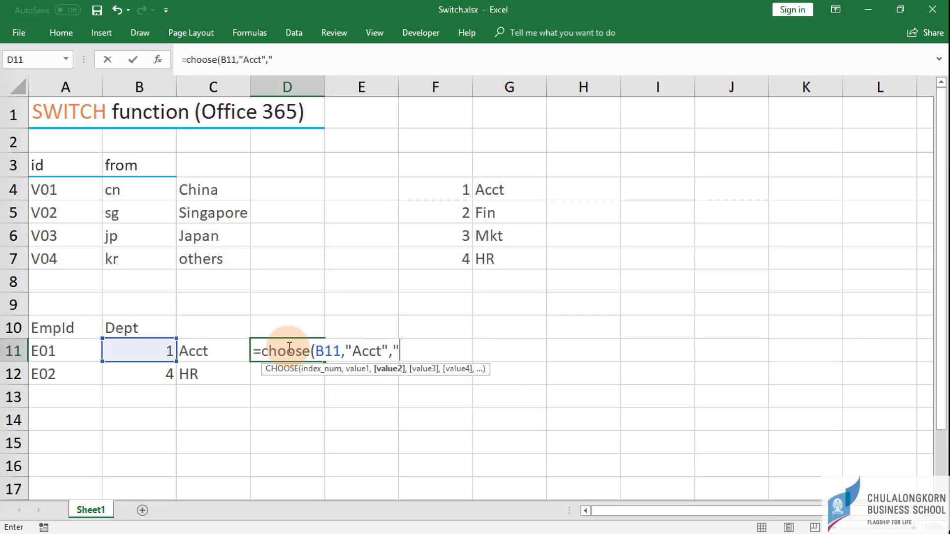
type("Fin\",")
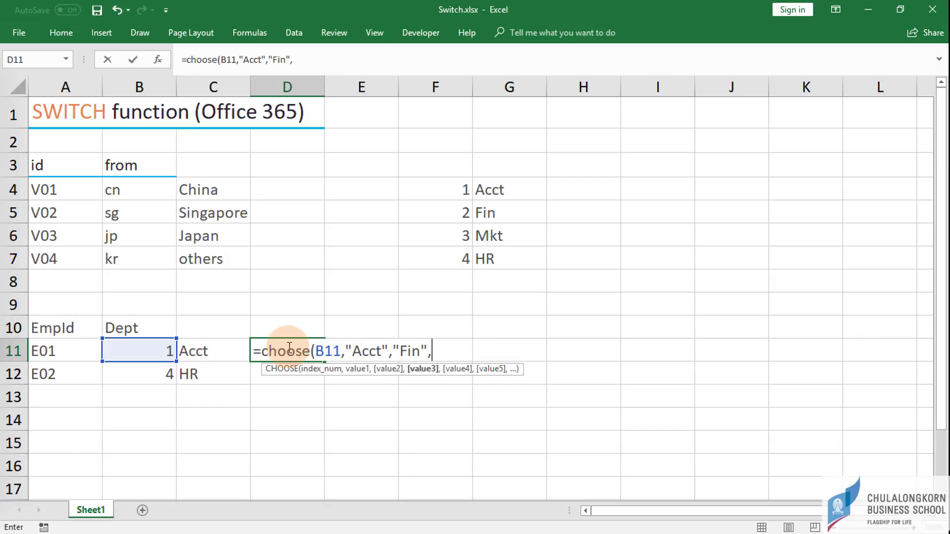
type("M")
type("kt\",\"H")
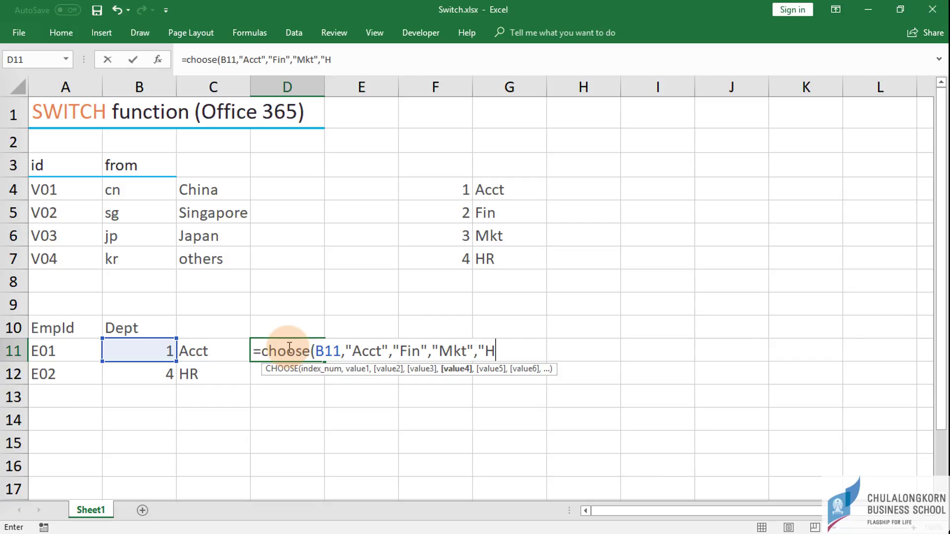
type("R")
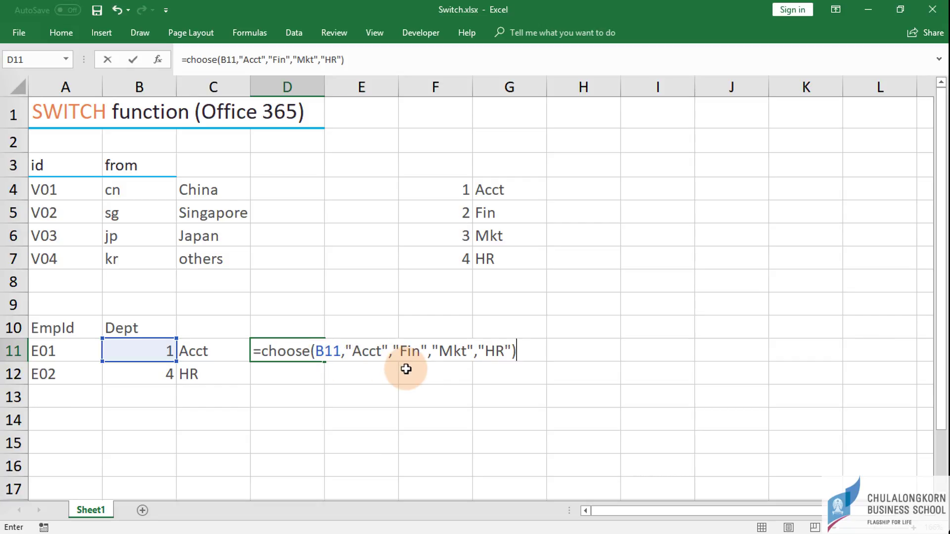
key("Return")
Step: Fill the CHOOSE formula to D12, set the Dept values to 2 and 3, and review C4's formula
key("Up")
key("shift+Down")
key("ctrl+d")
key("Up")
key("Down")
key("Left")
key("Left")
type("2")
key("Return")
type("3")
key("Return")
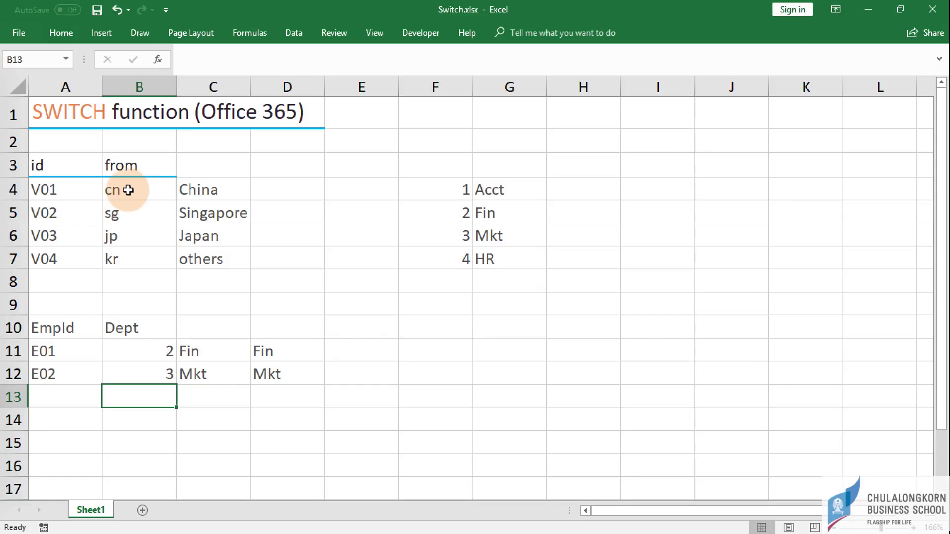
left_click(201, 193)
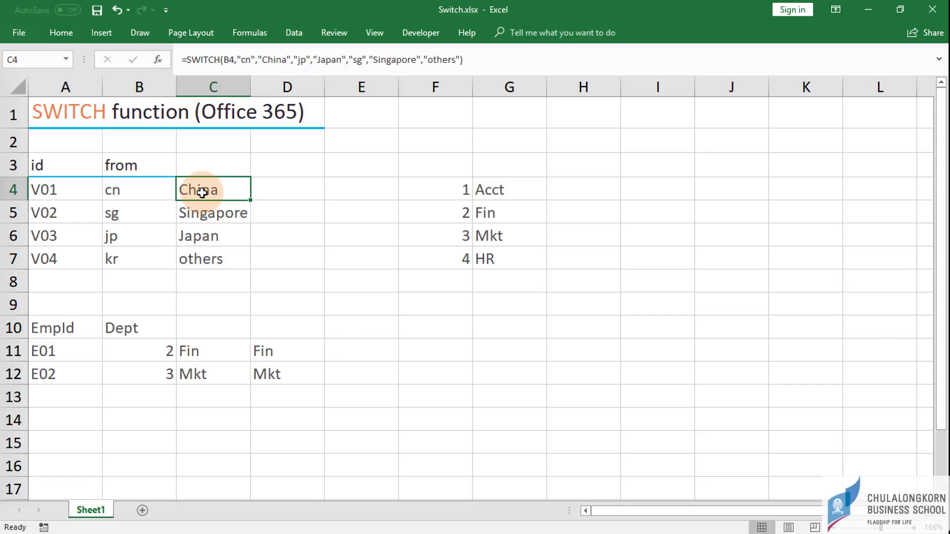
double_click(202, 193)
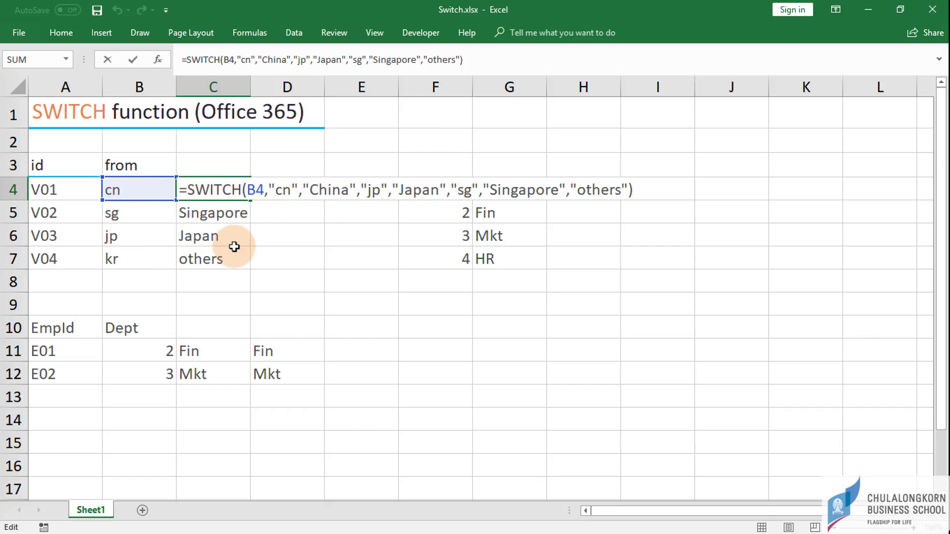
Step: Copy B4:C7 and paste it as values only into I4:J7
key("ctrl+Return")
left_click(127, 194)
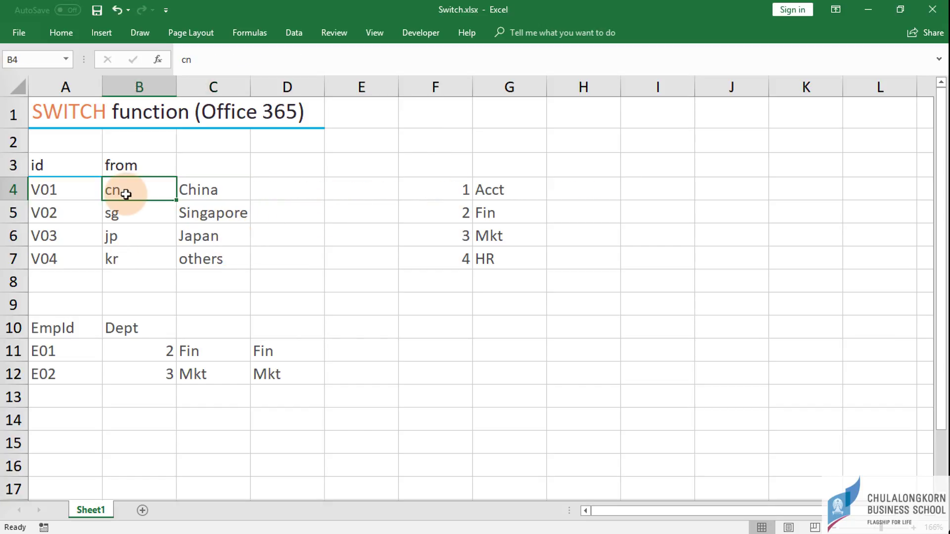
left_click_drag(128, 194, 207, 256)
key("ctrl+c")
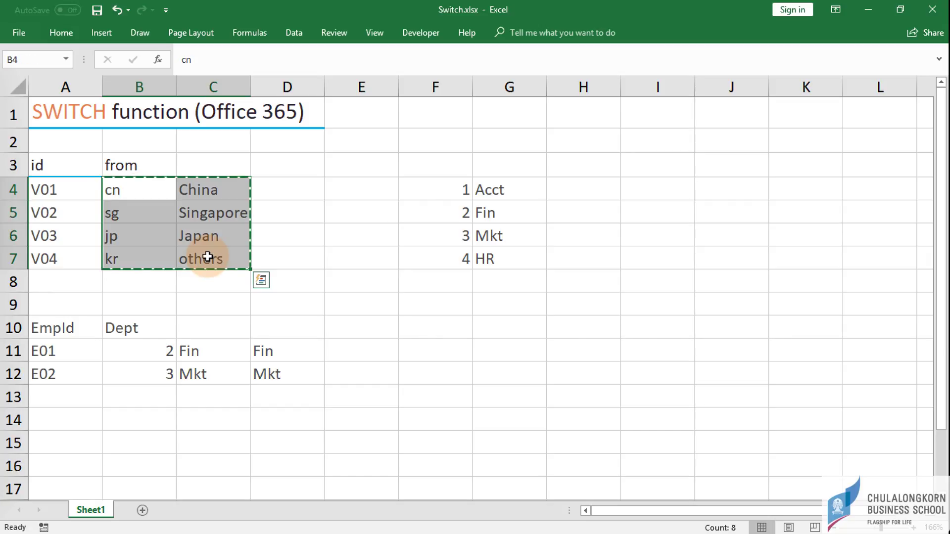
left_click(658, 190)
key("alt+e")
key("s")
left_click(364, 198)
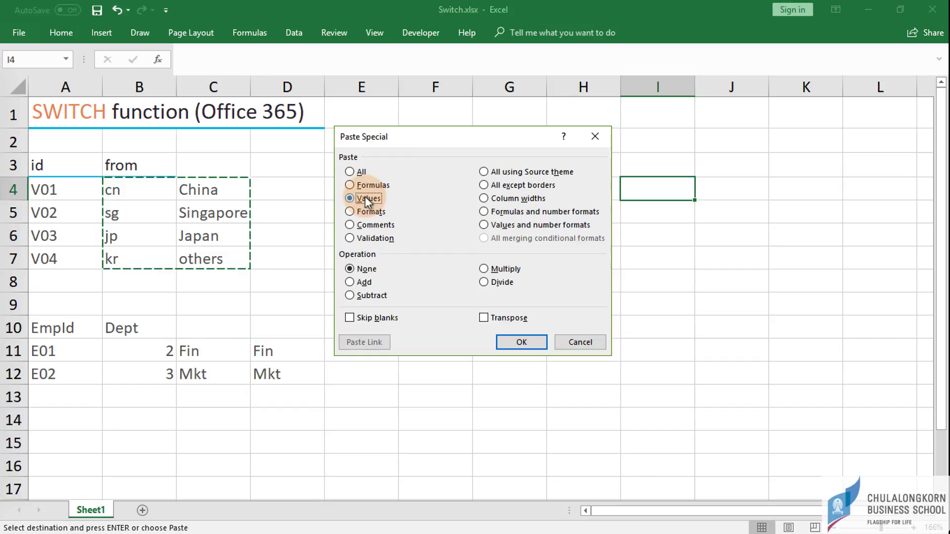
left_click(522, 342)
Step: Replace others with Korea in J7
left_click(645, 199)
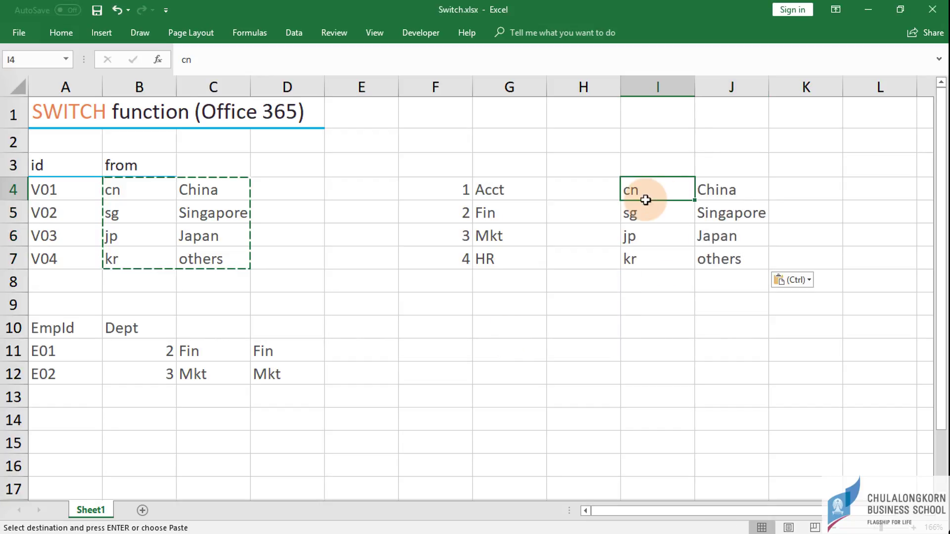
left_click(709, 254)
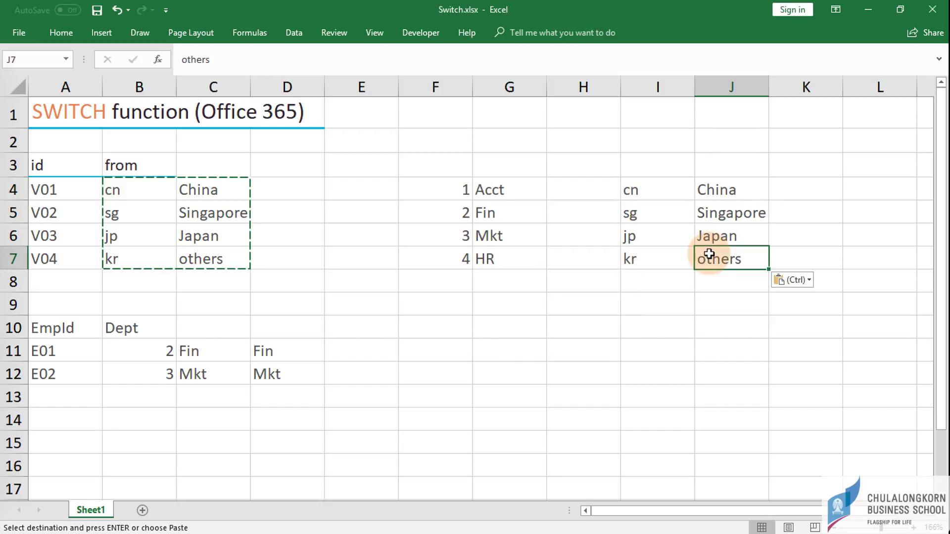
type("Korea")
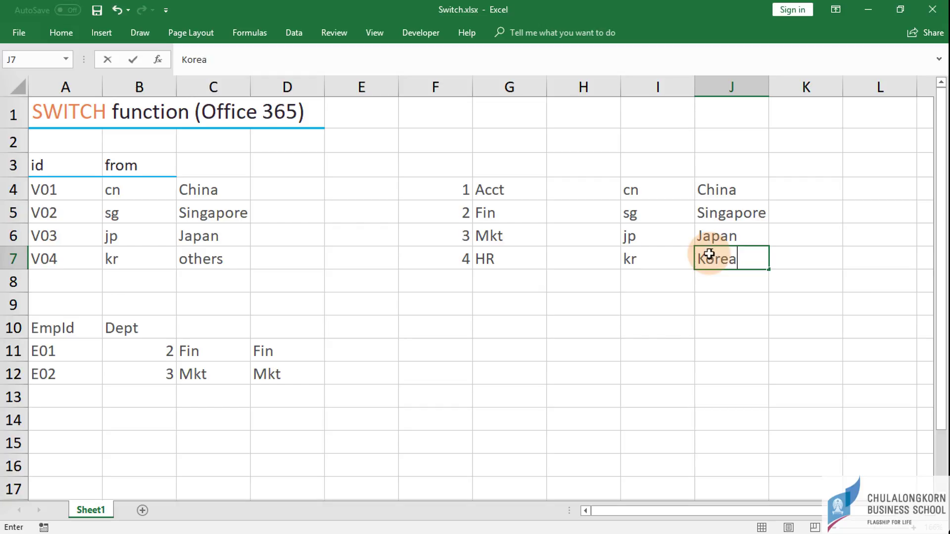
key("Return")
key("Up")
key("Up")
key("Up")
key("Up")
key("Left")
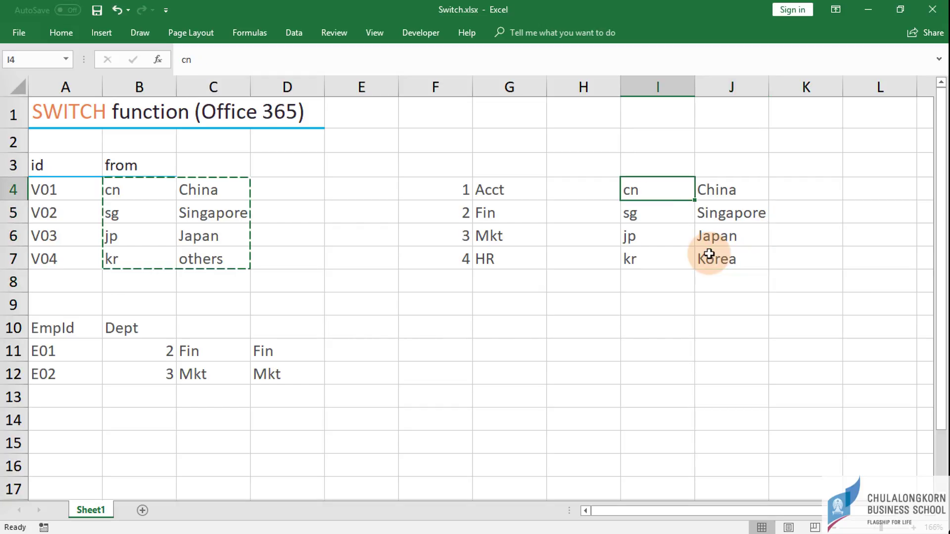
Step: Enter =VLOOKUP(B4,$I$4:$J$7,2,FALSE) in D4
key("Escape")
key("Left")
key("Left")
key("Left")
key("Left")
key("Left")
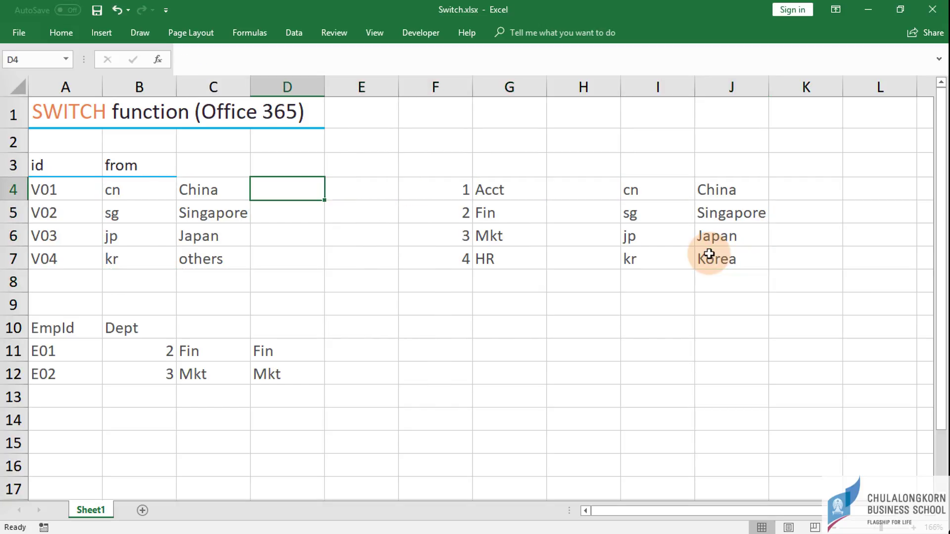
type("=vloo")
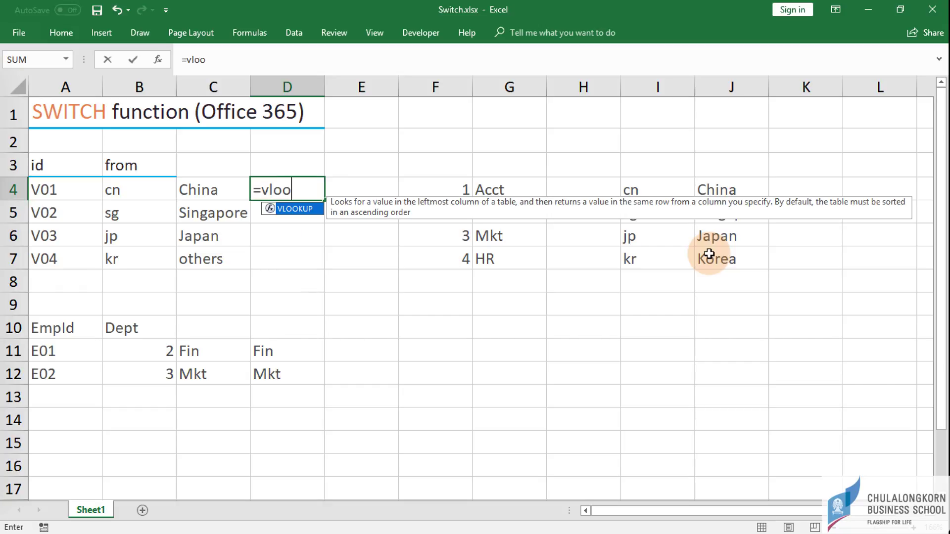
key("Tab")
key("Left")
key("Left")
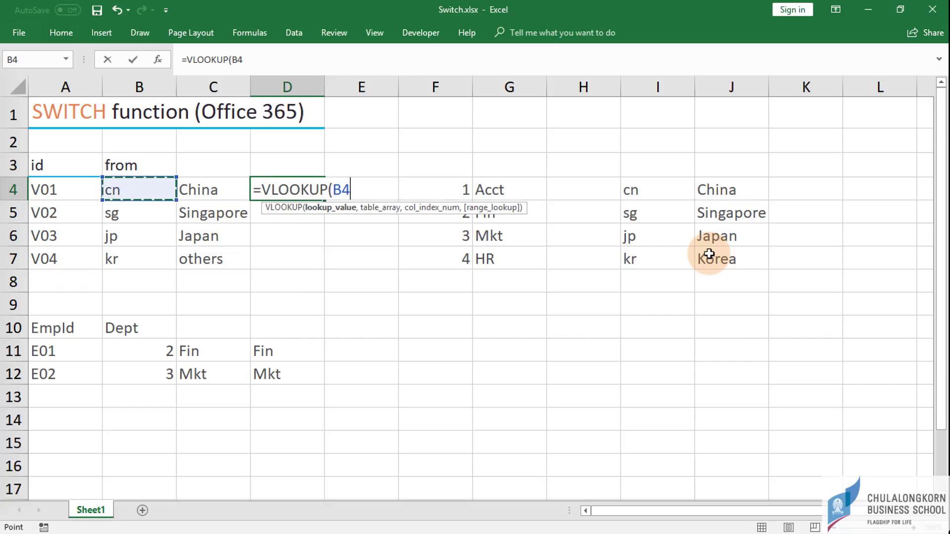
type(",")
key("Right")
key("Right")
key("Right")
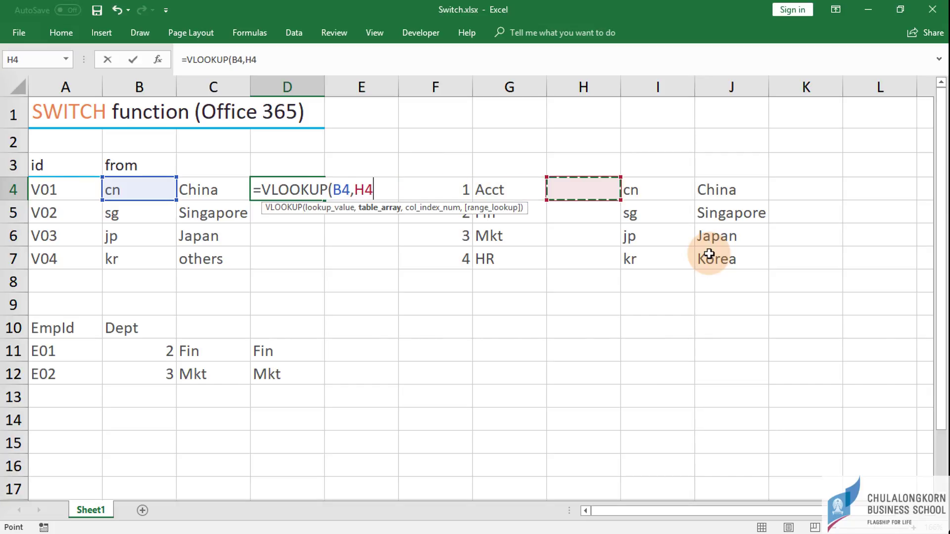
key("Right")
key("shift+Right")
key("shift+Down")
key("shift+Down")
key("shift+Down")
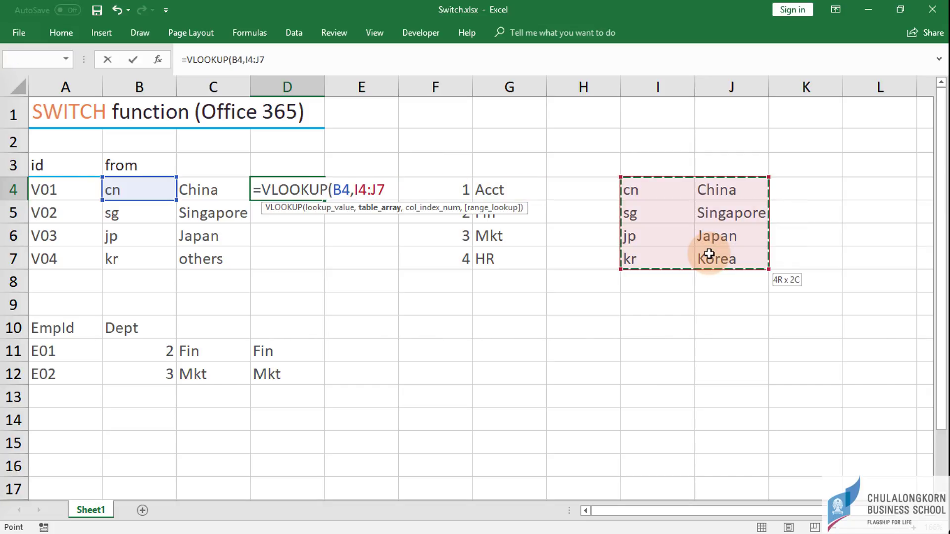
key("F4")
type("$J$7,")
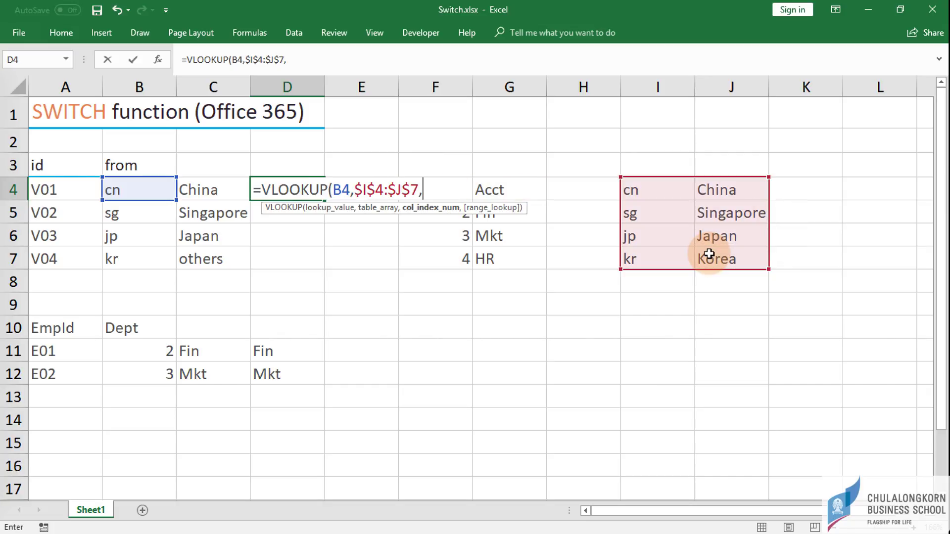
type("2,")
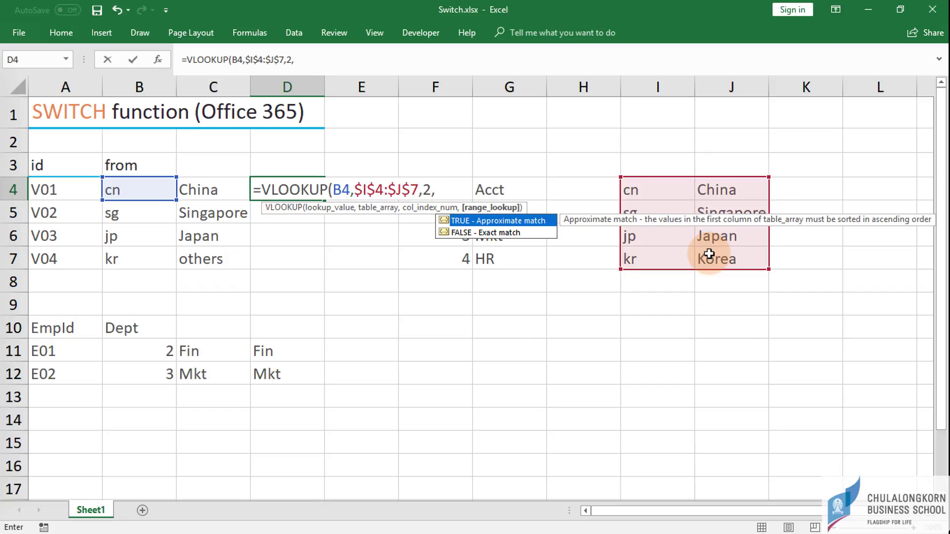
key("Down")
key("Tab")
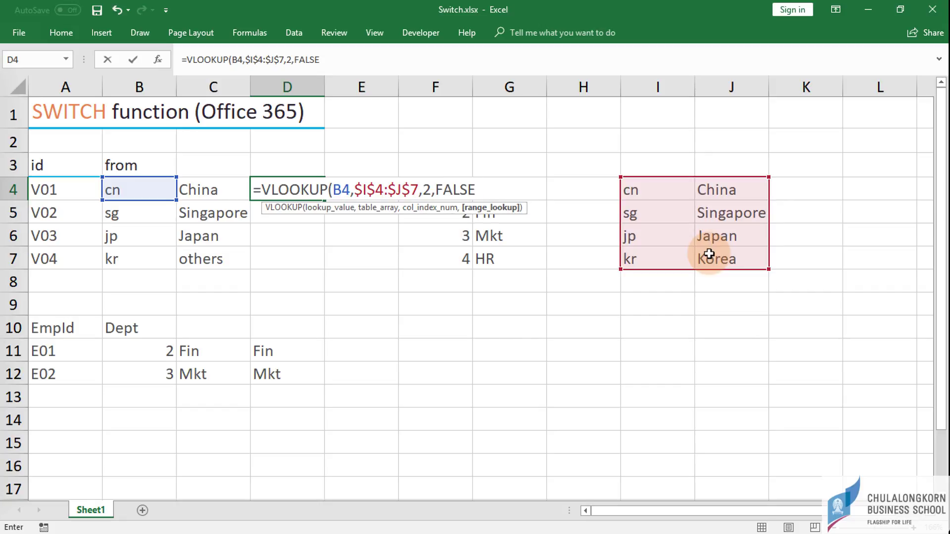
key("Return")
Step: Fill the VLOOKUP formula down through D7
key("Up")
key("shift+Down")
key("shift+Down")
key("shift+Down")
key("shift+Down")
key("shift+Up")
key("ctrl+d")
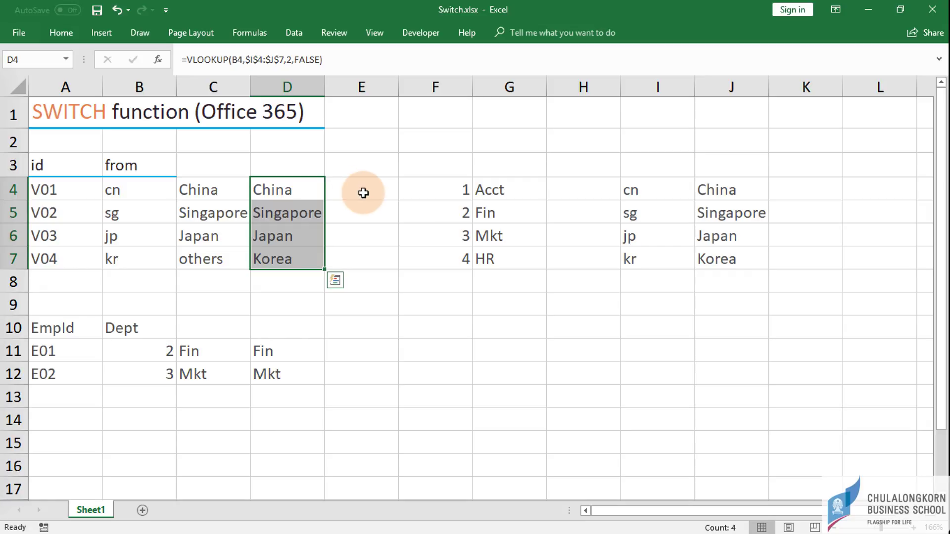
Step: Evaluate =I4:J7 in H4 with F9 to reveal its array constant, then discard the entry
left_click(650, 193)
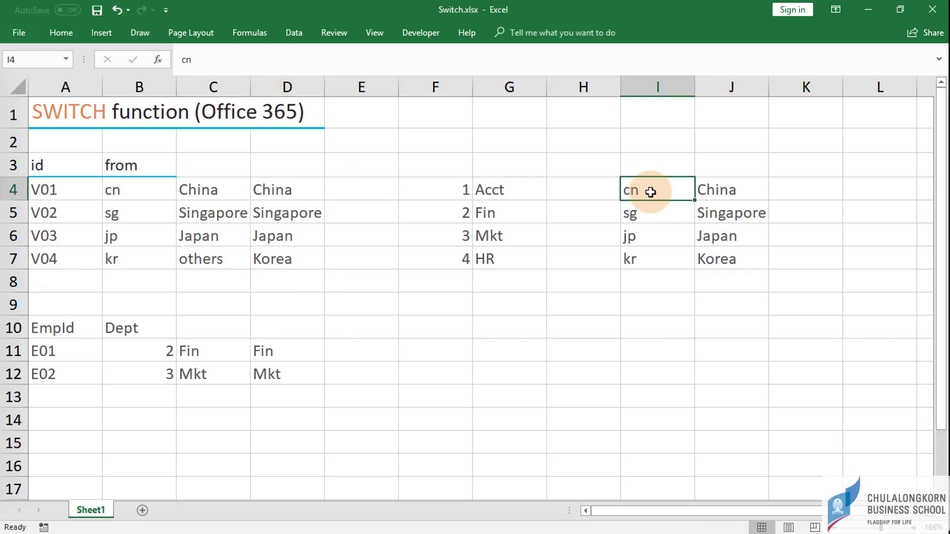
left_click_drag(651, 193, 717, 257)
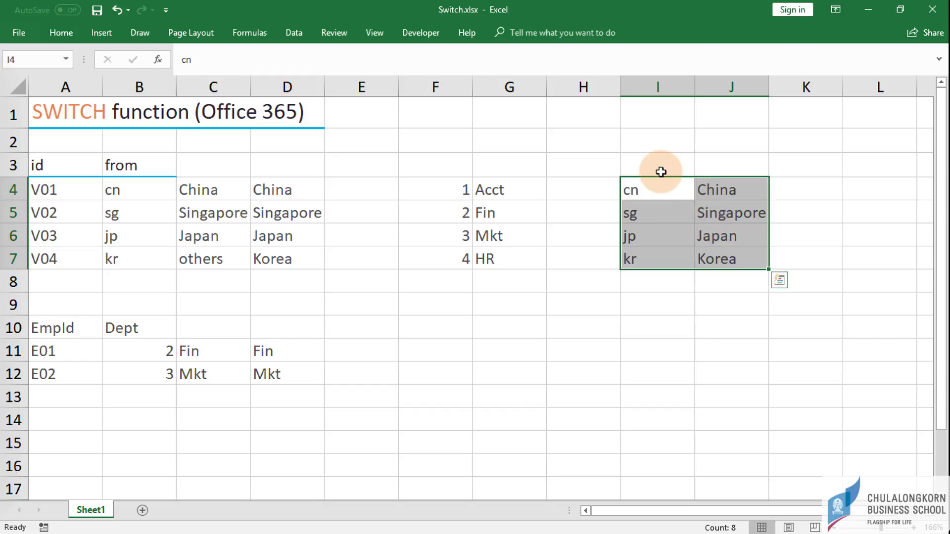
left_click(581, 181)
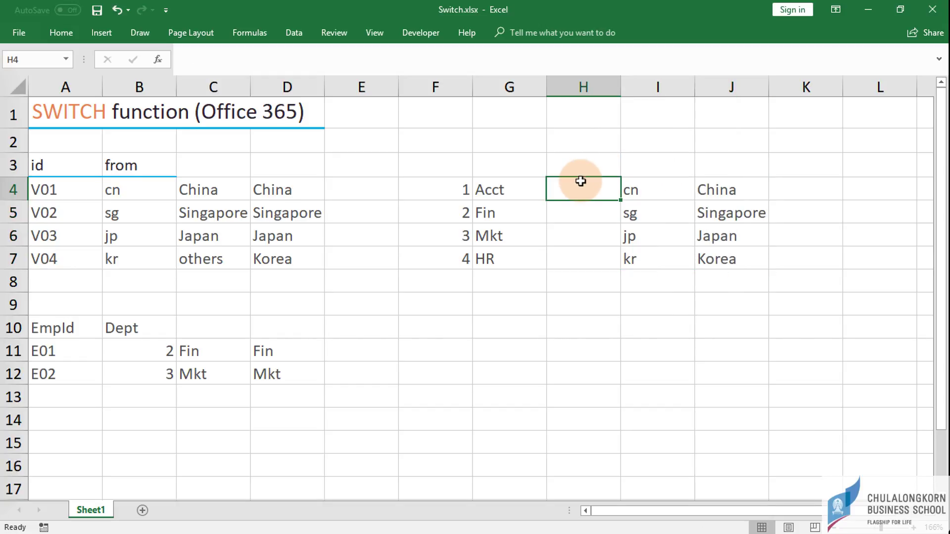
type("=")
key("Right")
key("shift+Right")
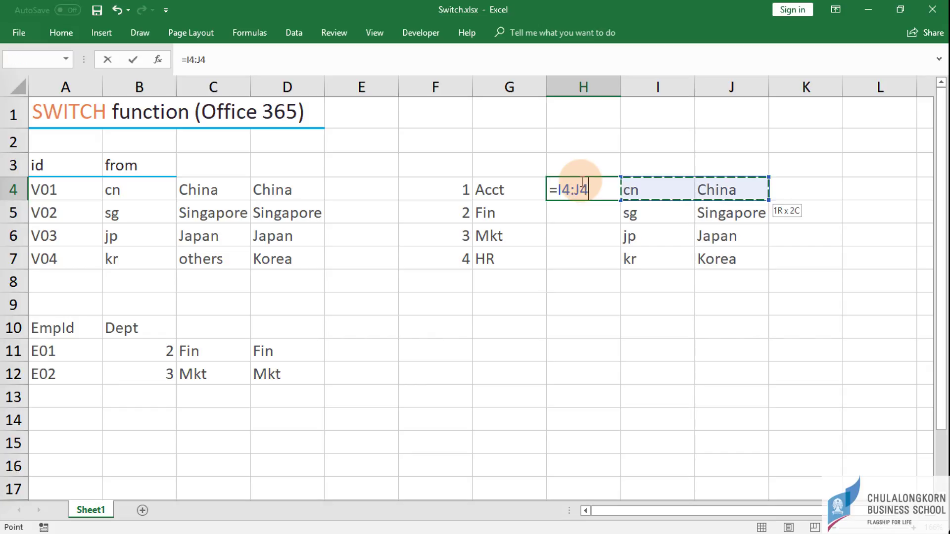
key("shift+Down")
key("shift+Down")
key("shift+Down")
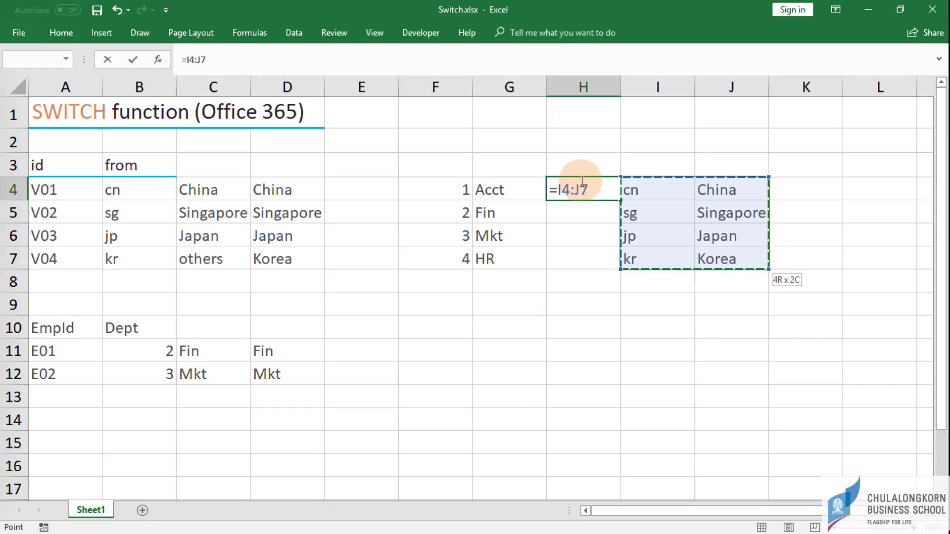
key("F9")
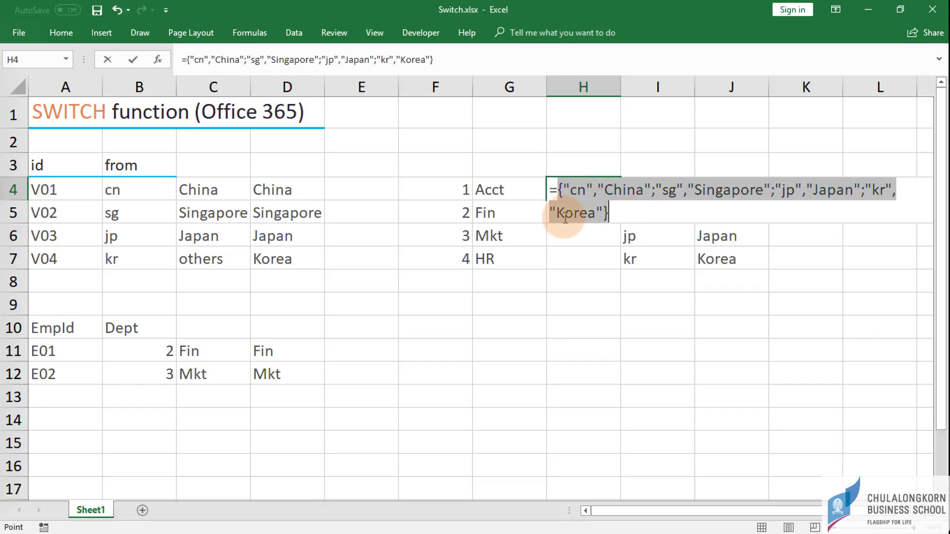
key("Escape")
Step: Enter =VLOOKUP(B4,{pasted array constant},2,FALSE) in E4 as an array formula
left_click(350, 190)
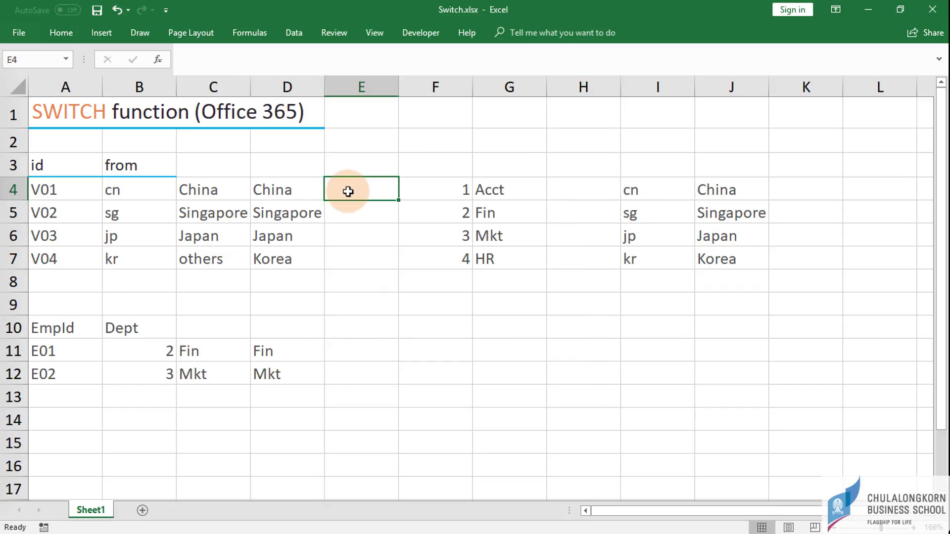
type("=vlookup(")
key("Left")
key("Left")
key("Left")
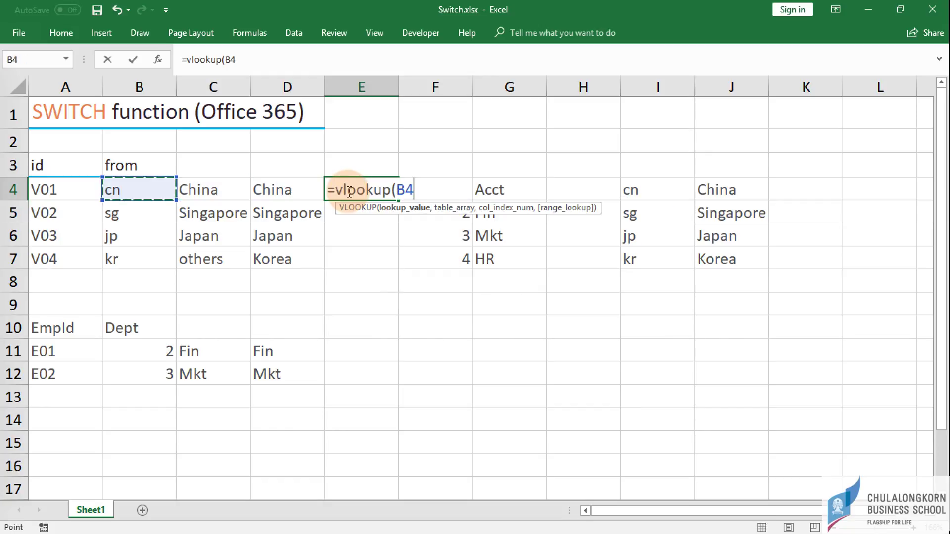
type(",")
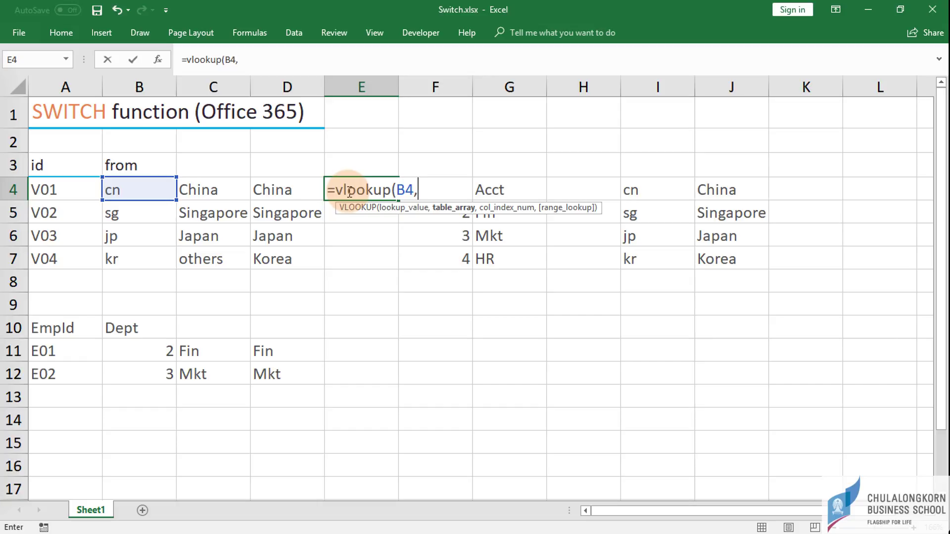
key("ctrl+v")
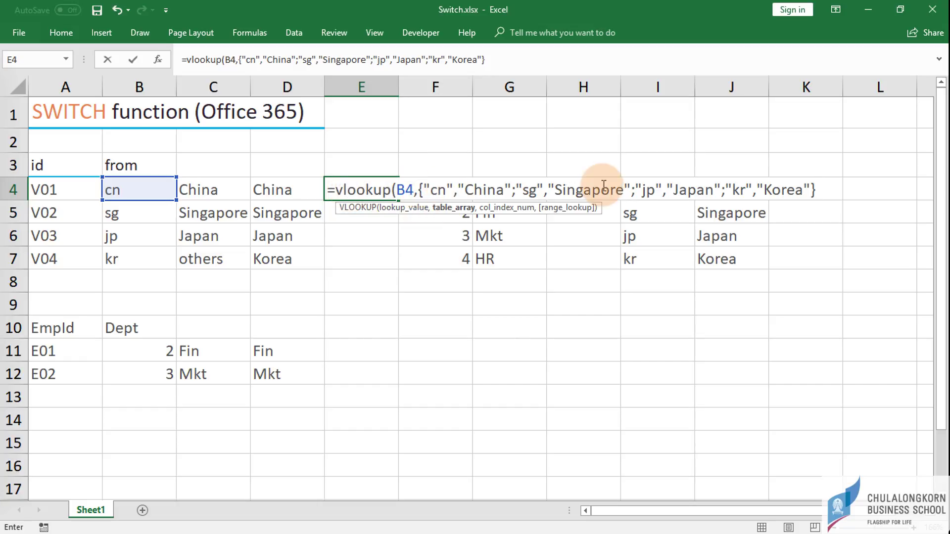
type(",2")
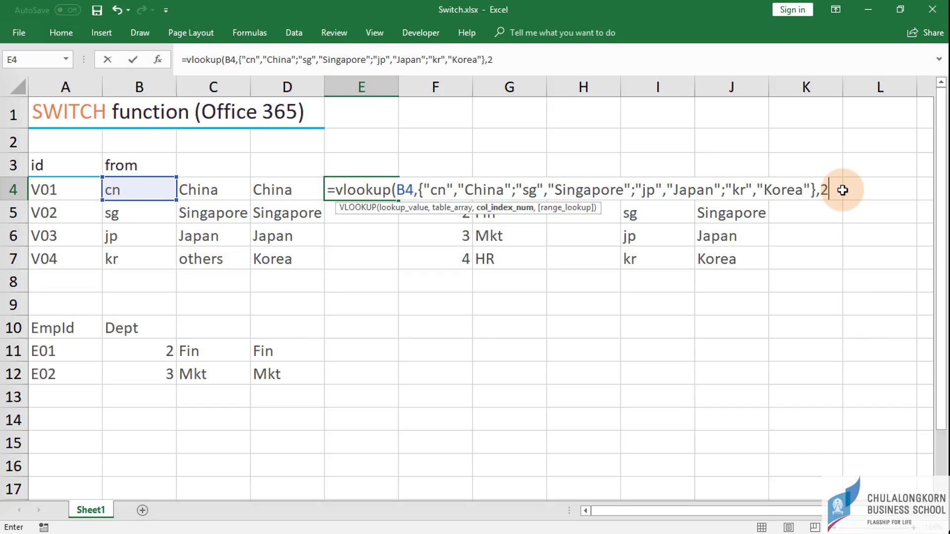
type(",")
key("Down")
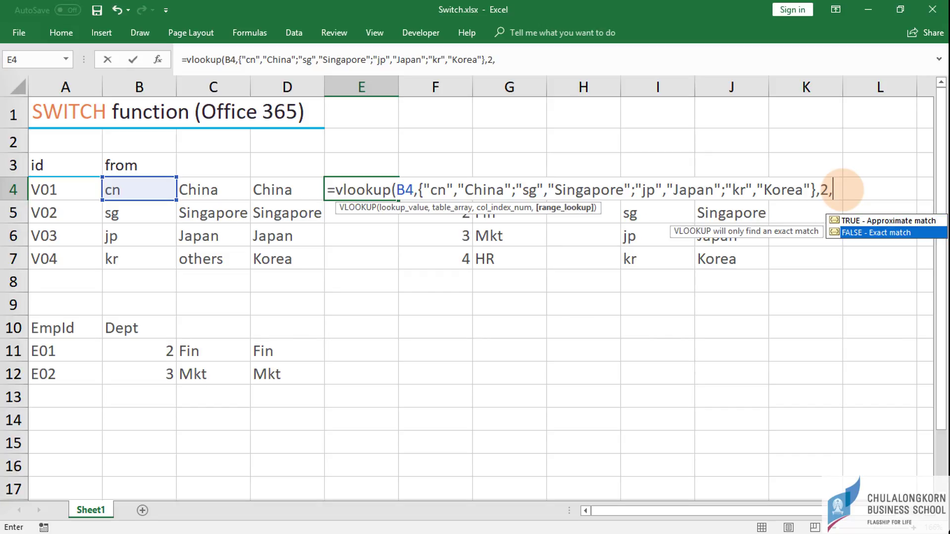
key("Tab")
type(")")
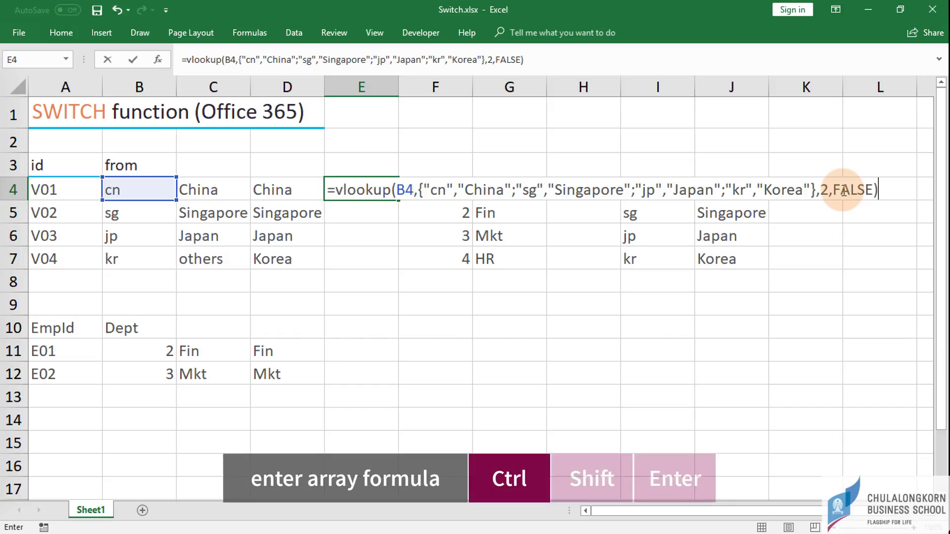
key("ctrl+shift+Return")
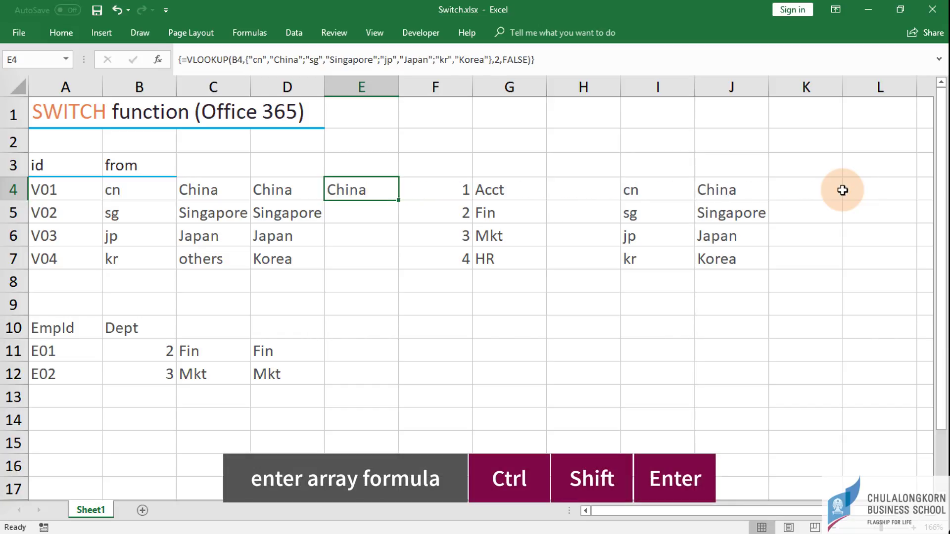
Step: Fill the E4 lookup down to E7 and compare the C4, D4 and E4 formulas
key("shift+Down")
key("shift+Down")
key("shift+Down")
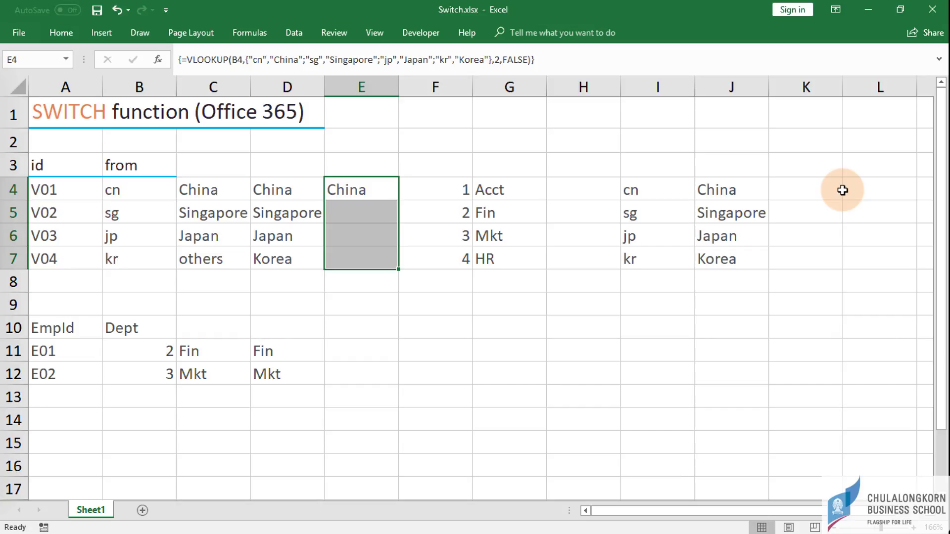
key("ctrl+d")
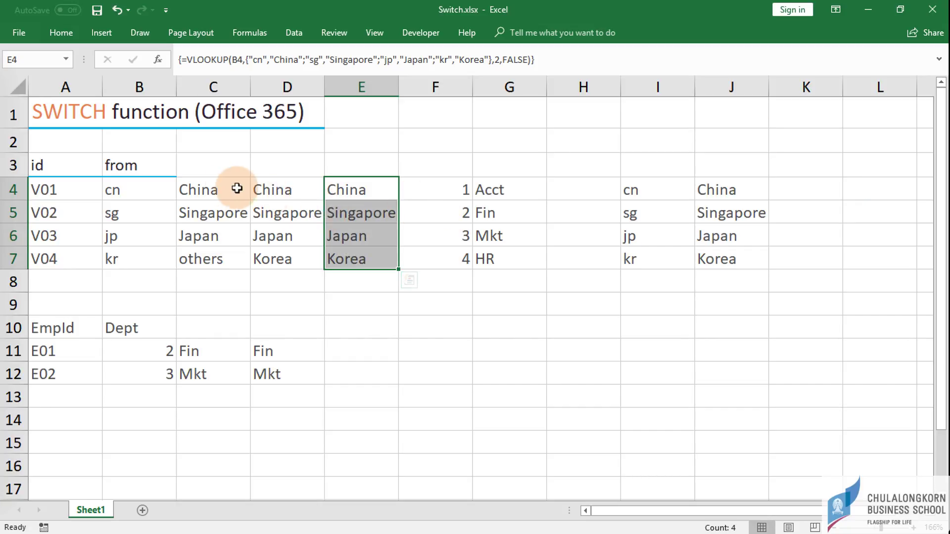
left_click(237, 189)
left_click(283, 187)
left_click(345, 191)
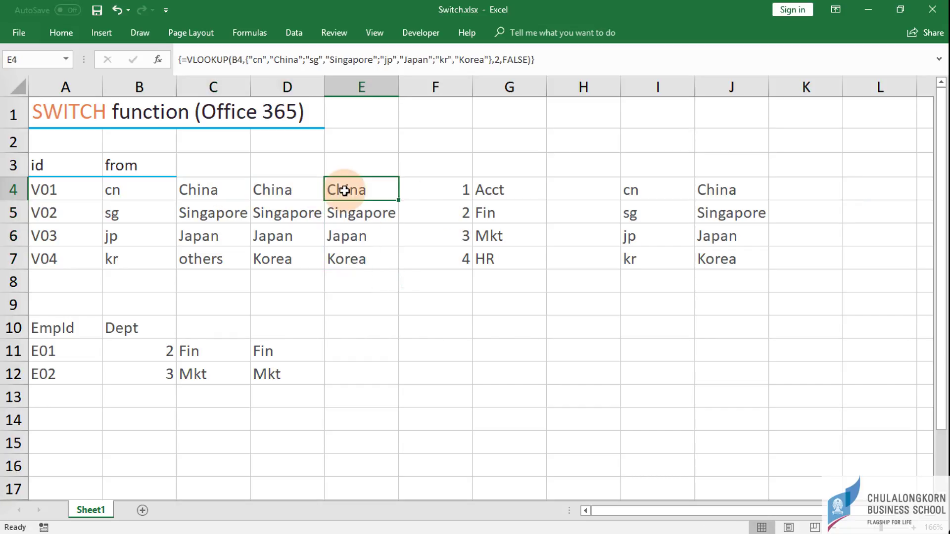
Step: Replace the codes in B5 and B6 with jp and sg, then return to B4
left_click(121, 216)
type("jp")
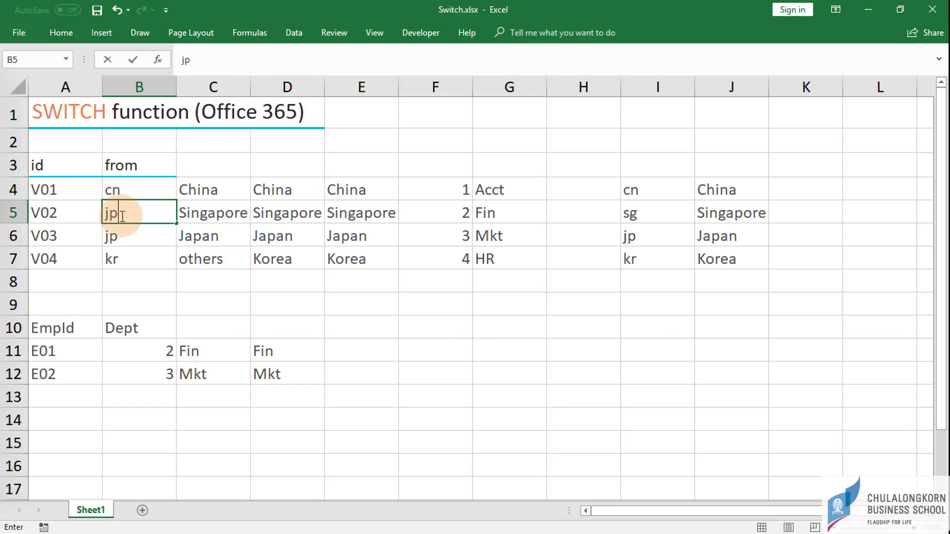
key("Return")
type("s")
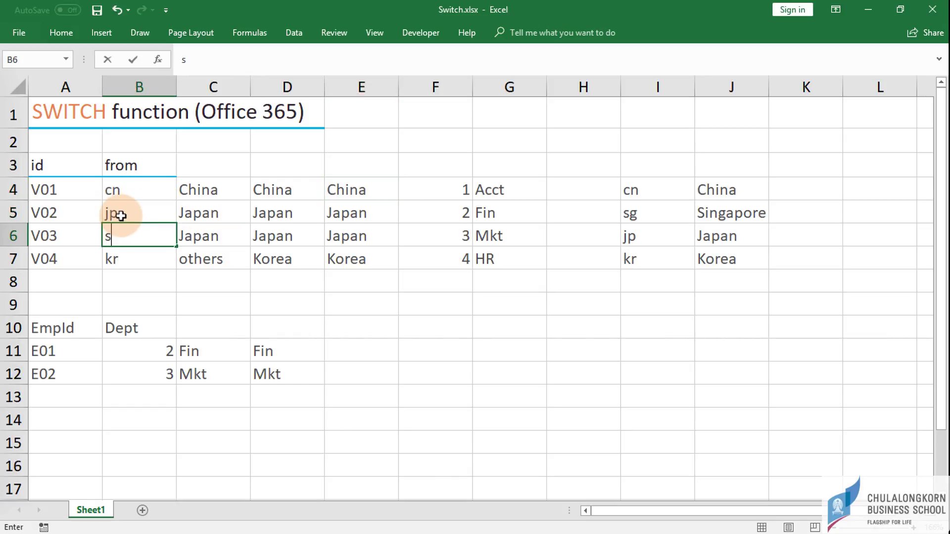
type("g")
key("Return")
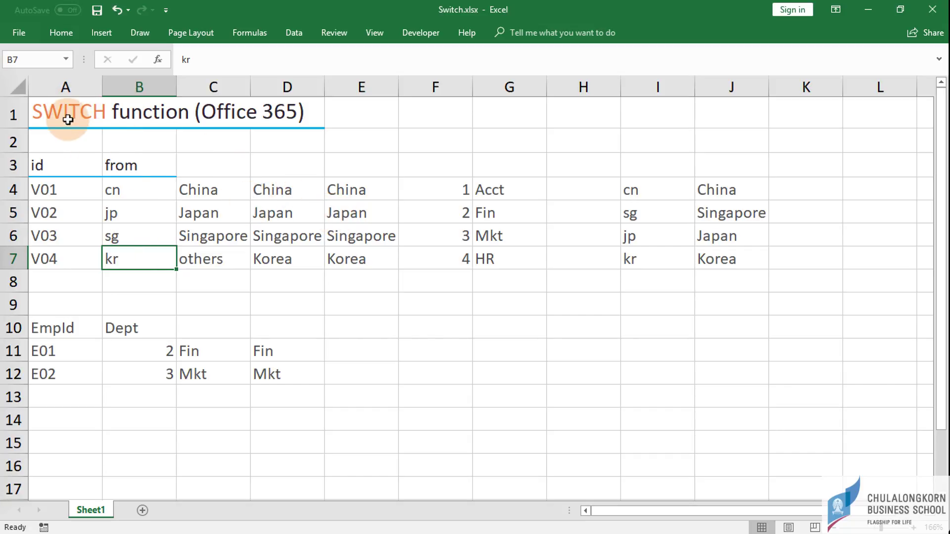
left_click(125, 190)
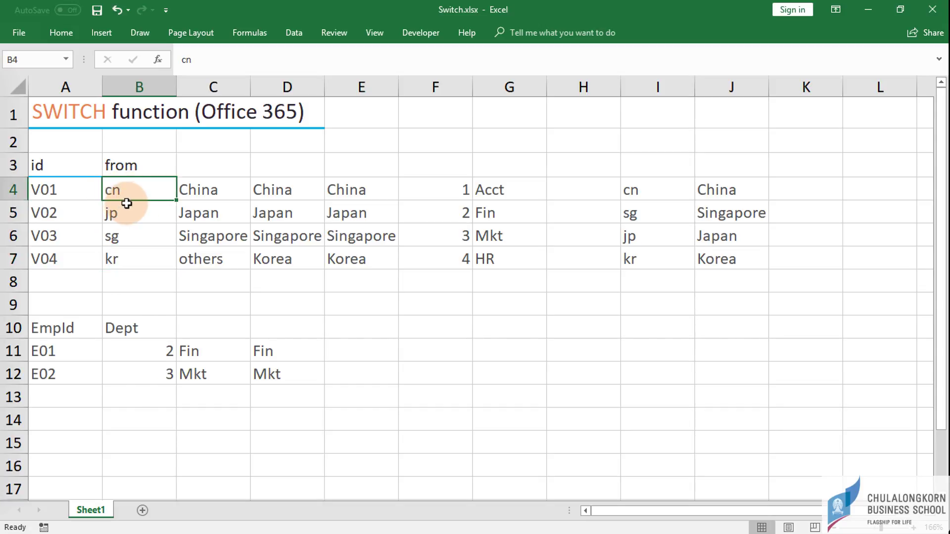
left_click(194, 193)
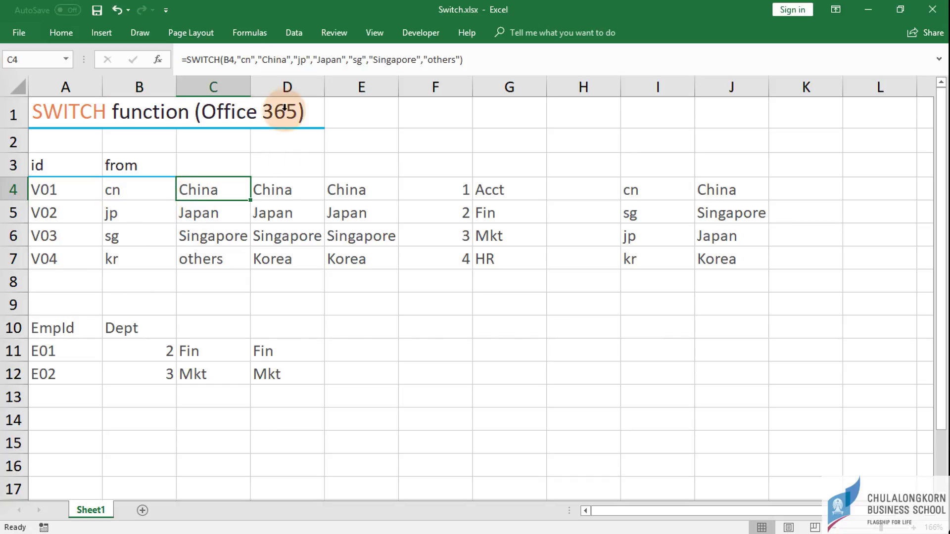
left_click(232, 59)
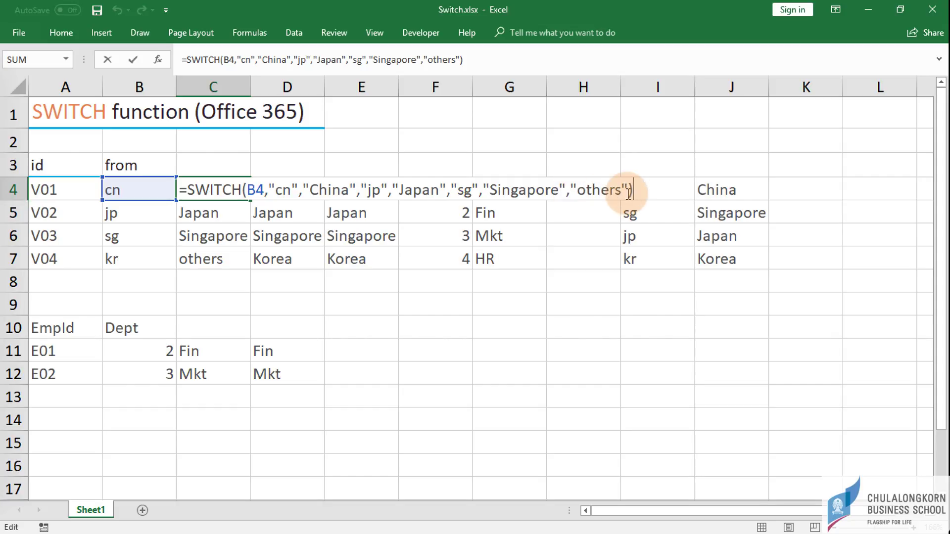
key("Escape")
left_click(275, 197)
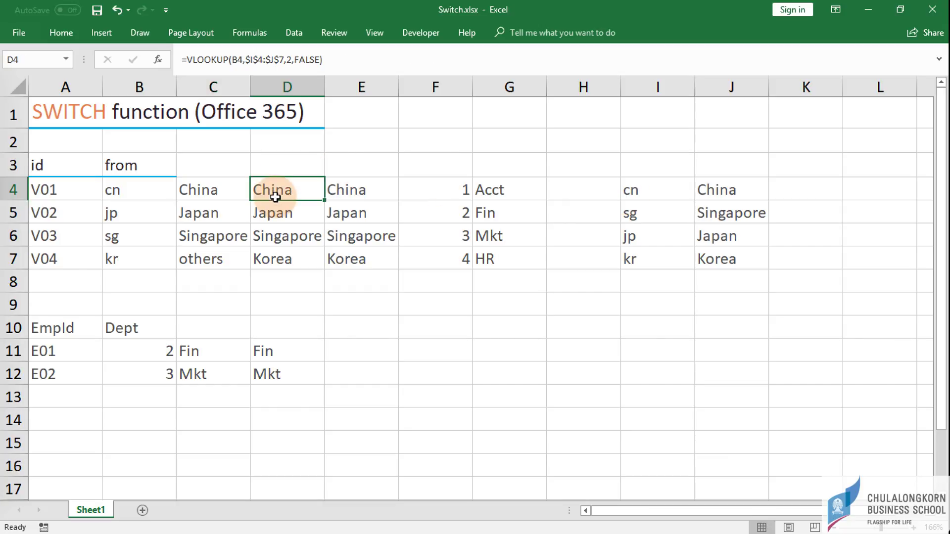
double_click(275, 195)
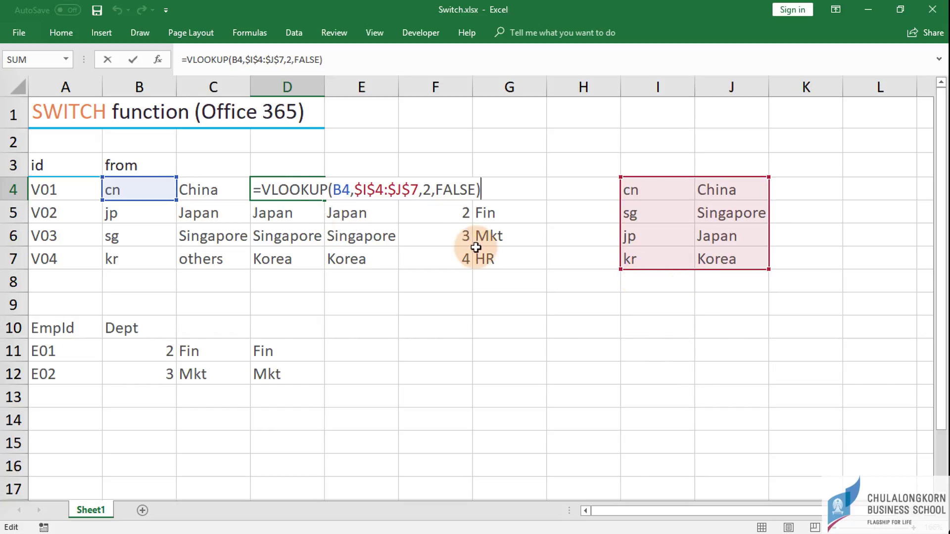
key("Escape")
left_click(213, 189)
double_click(213, 189)
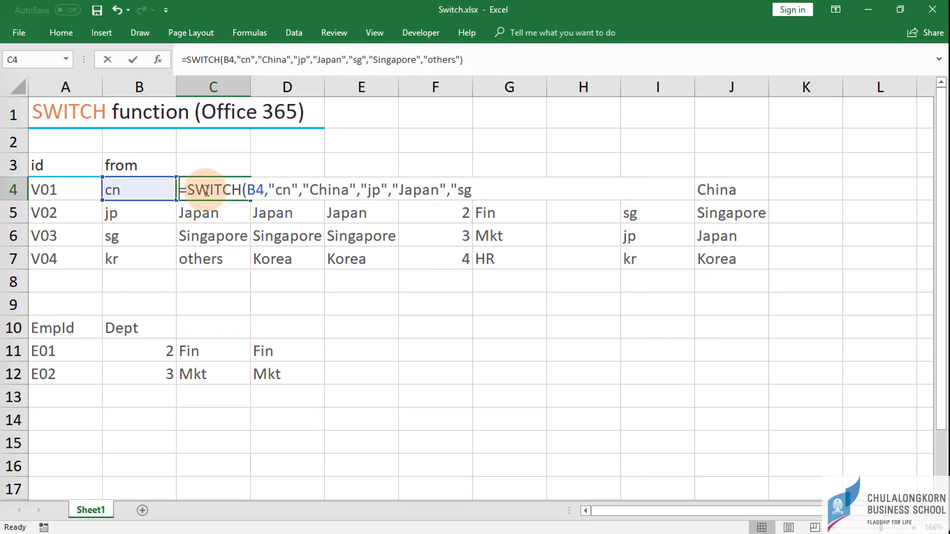
left_click(195, 353)
left_click(262, 353)
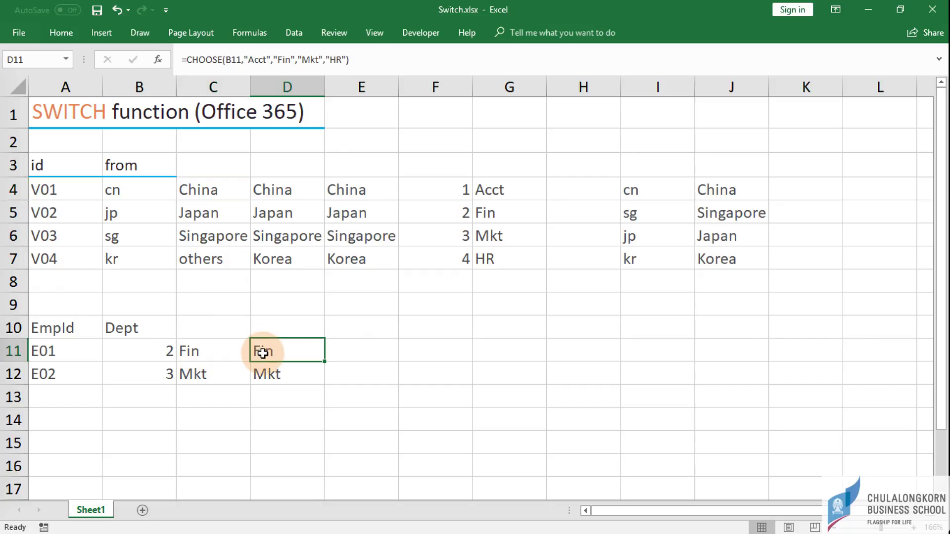
double_click(263, 355)
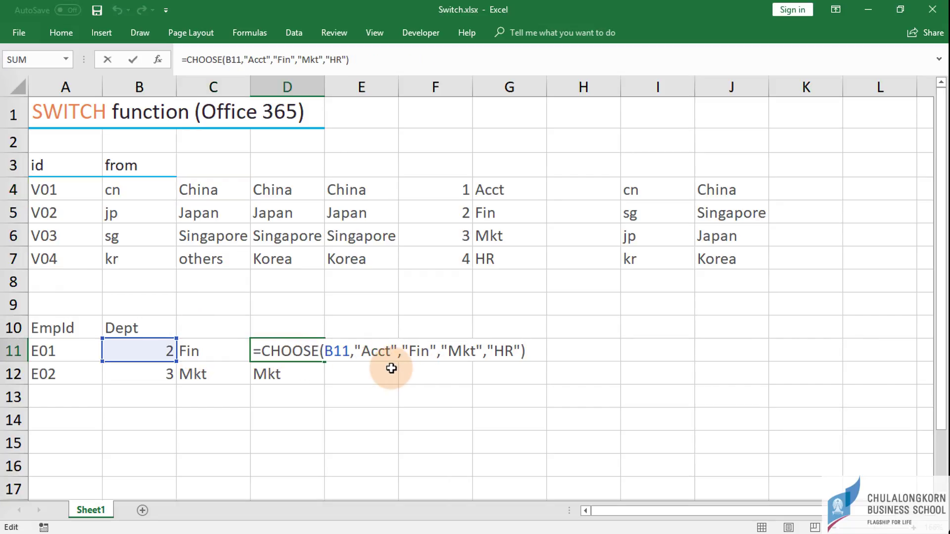
key("Escape")
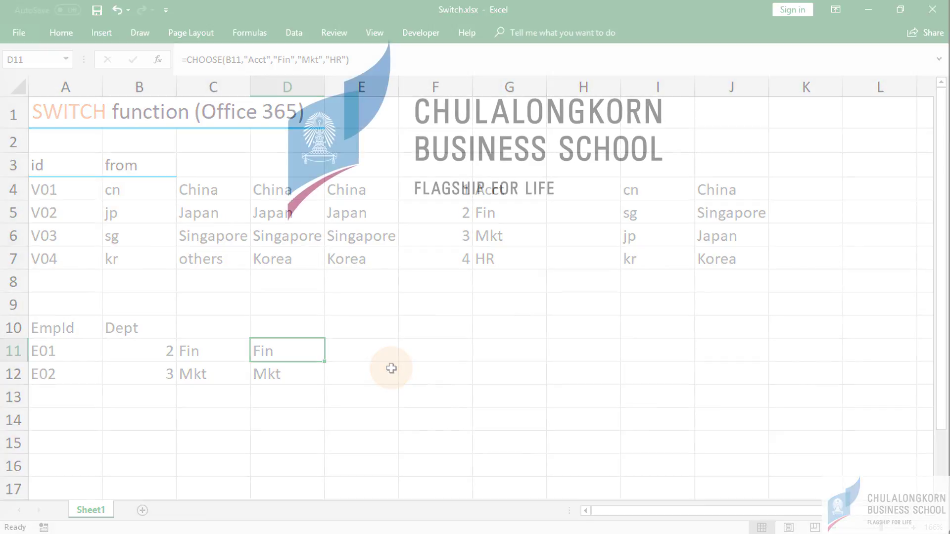